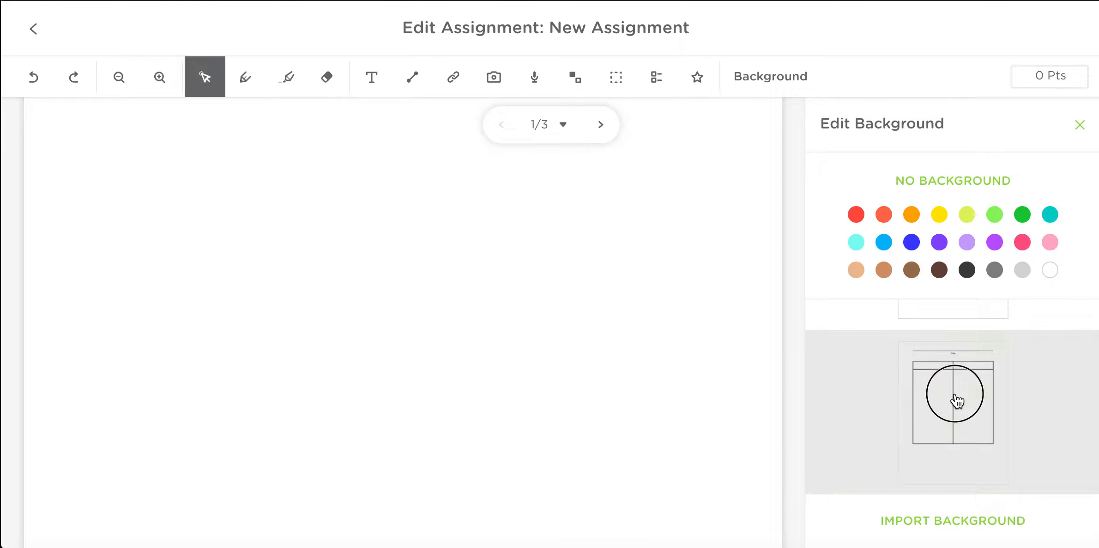
Apply the two-column chart template with a title line as the background of page 1
click(957, 401)
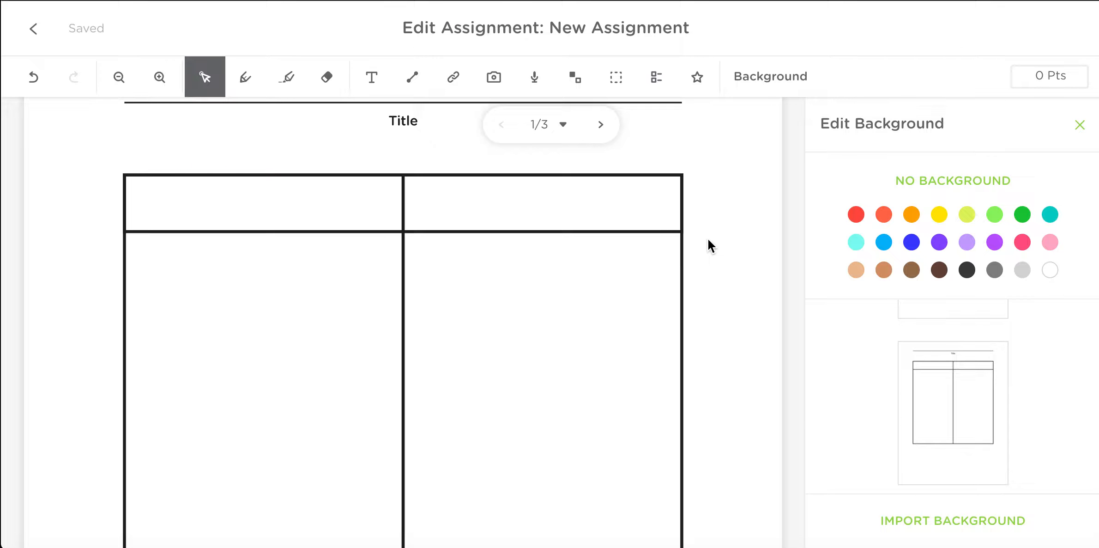
click(1079, 126)
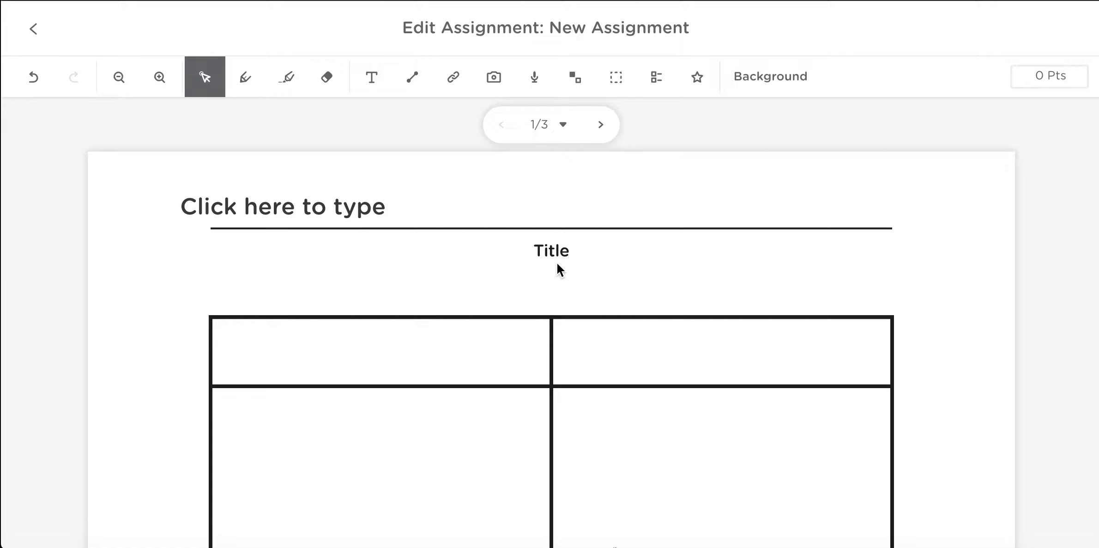
scroll(567, 264, down, 1)
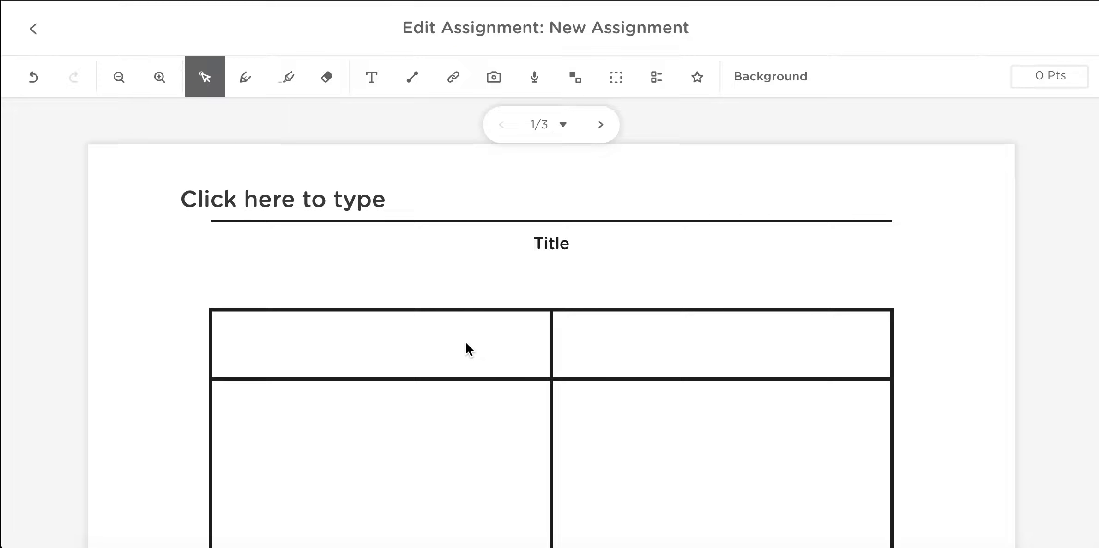
scroll(467, 343, down, 4)
scroll(466, 343, up, 4)
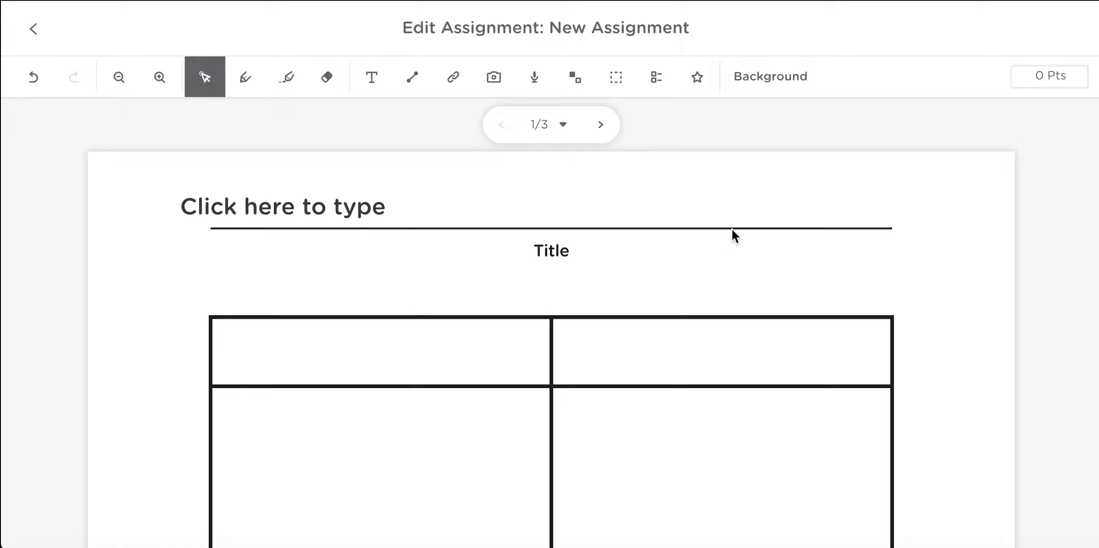
click(781, 84)
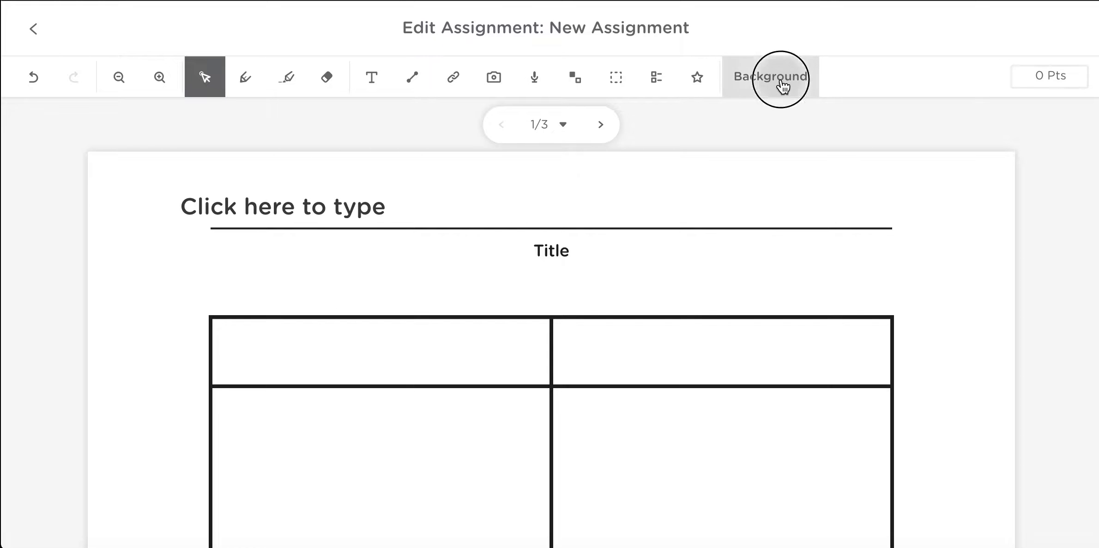
scroll(928, 479, down, 1)
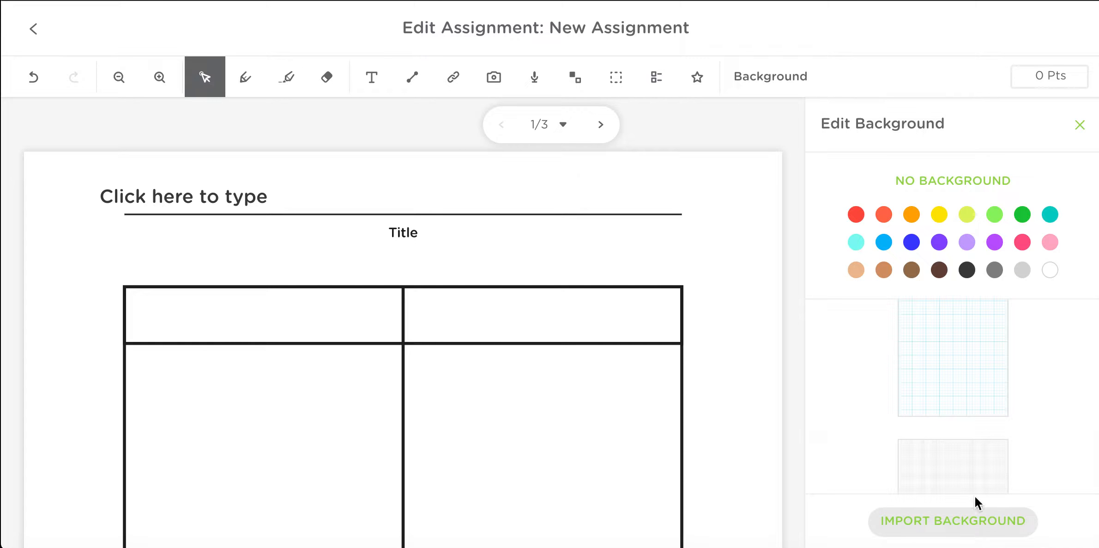
click(973, 533)
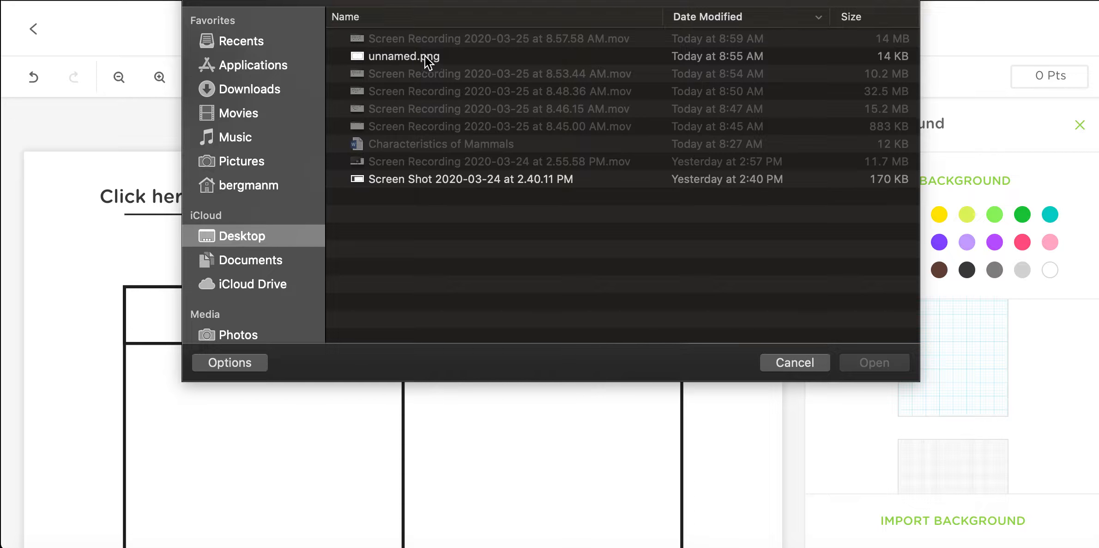
click(397, 56)
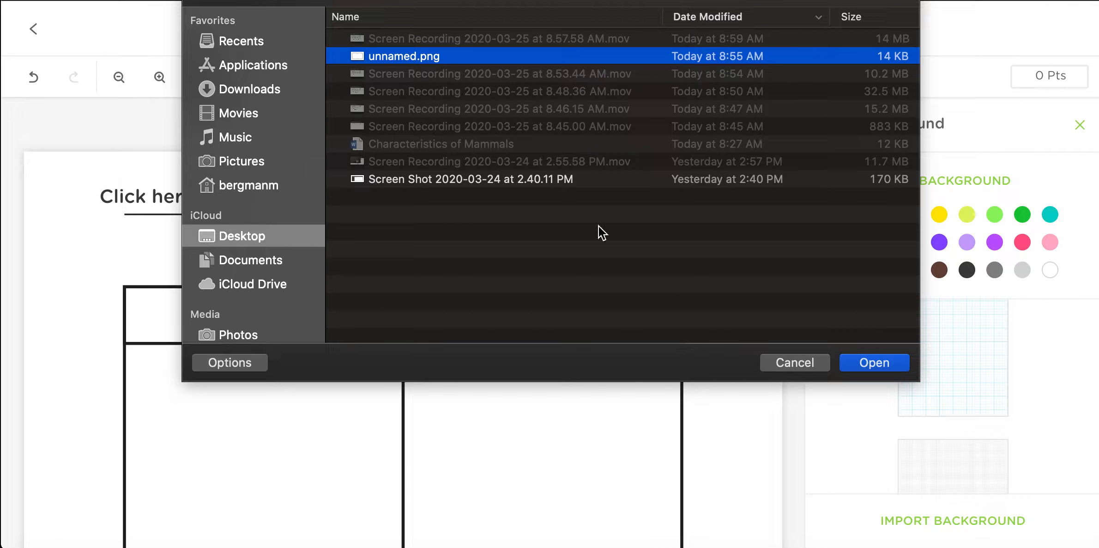
click(791, 365)
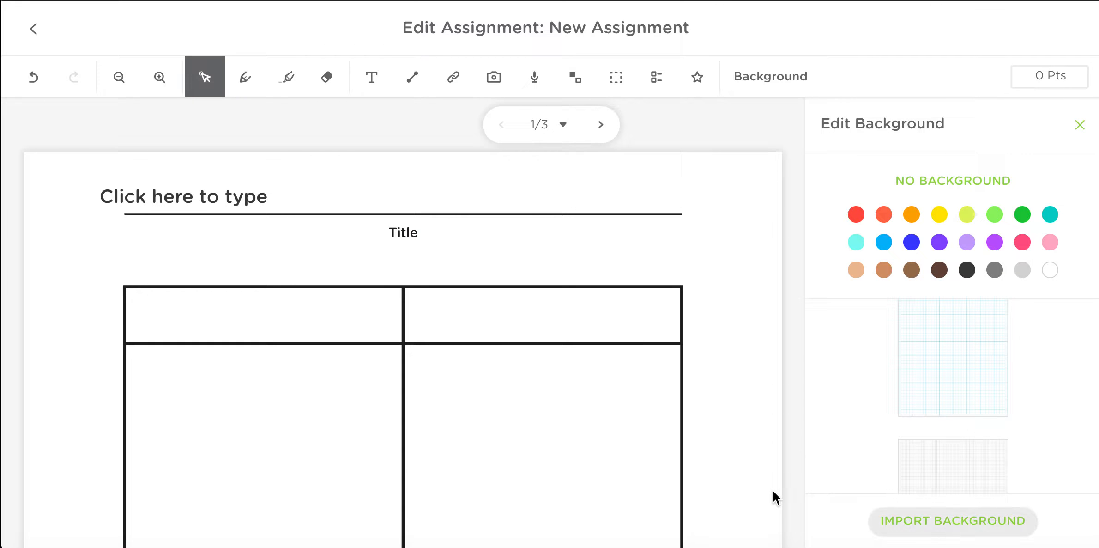
click(1080, 125)
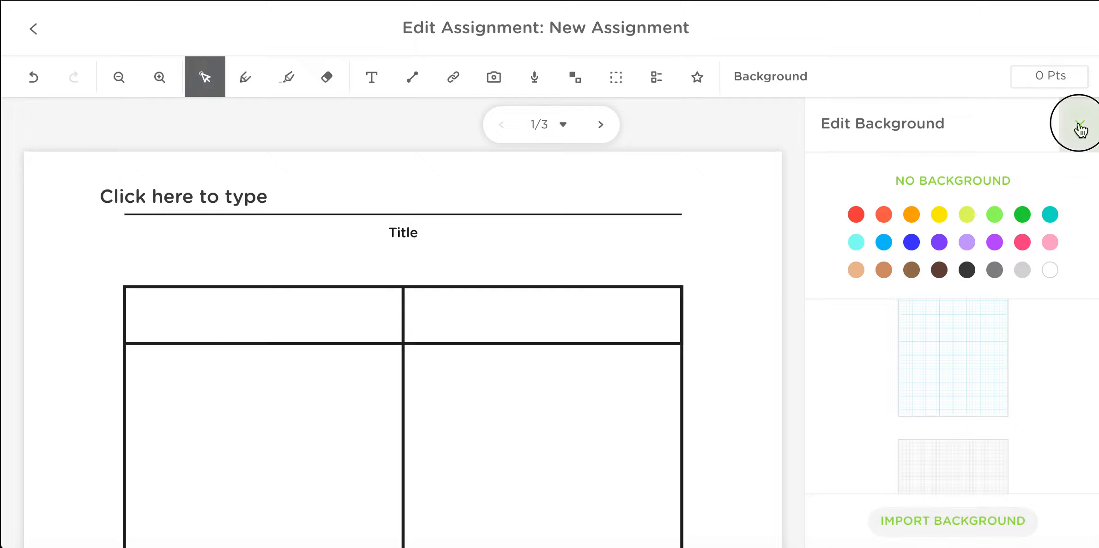
Add the text "Directions: Categorize the objects below in the chart above." beneath the chart and widen its box to fit one line
scroll(915, 375, down, 10)
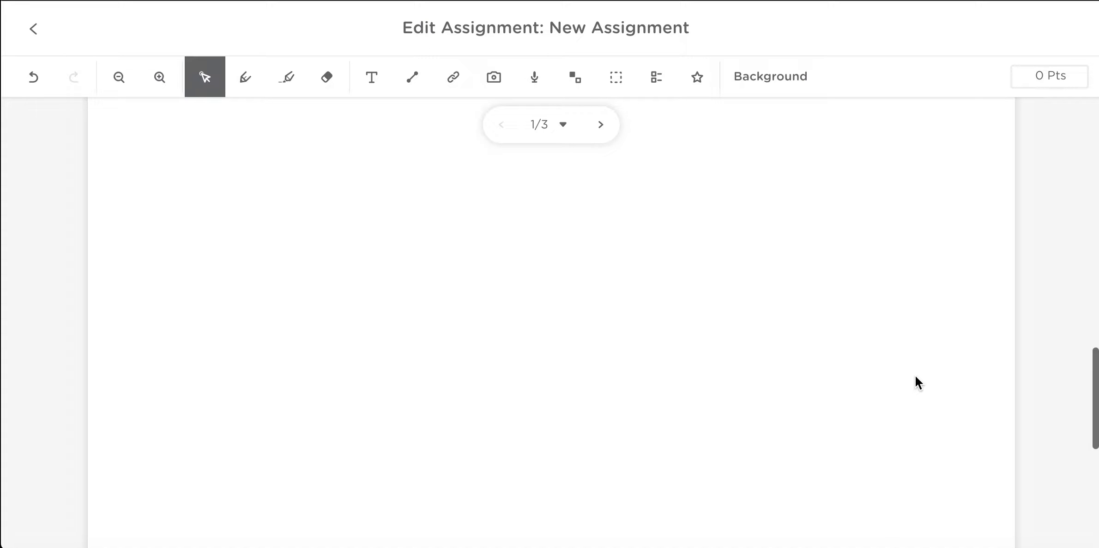
scroll(916, 376, up, 3)
scroll(915, 375, up, 1)
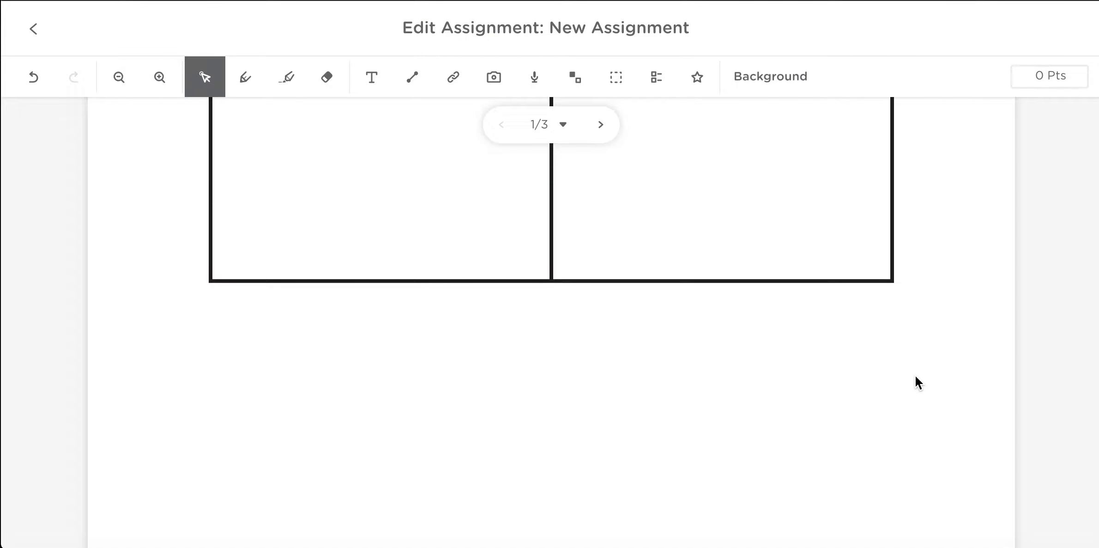
click(372, 79)
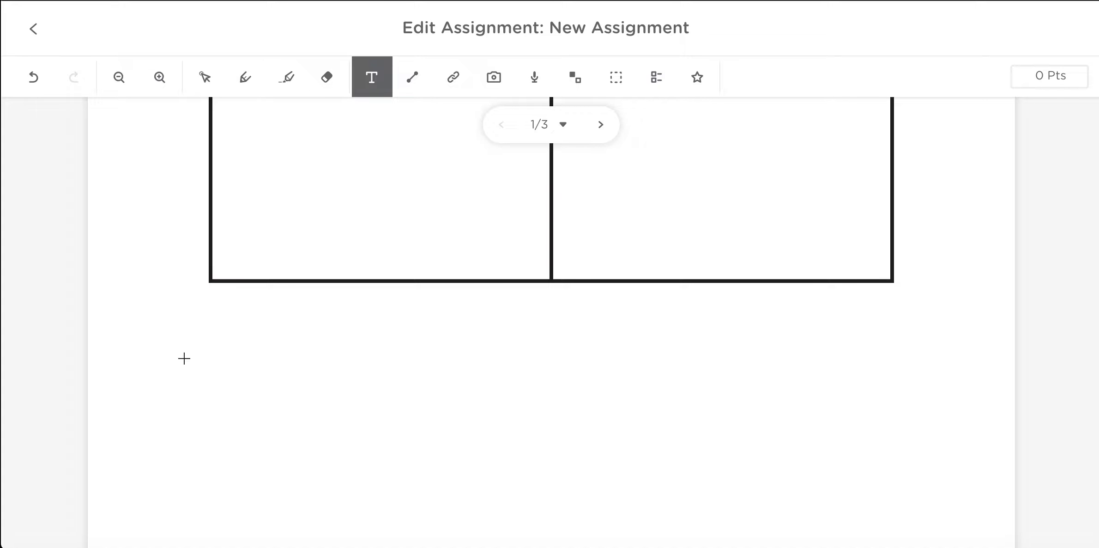
click(145, 330)
text(Di)
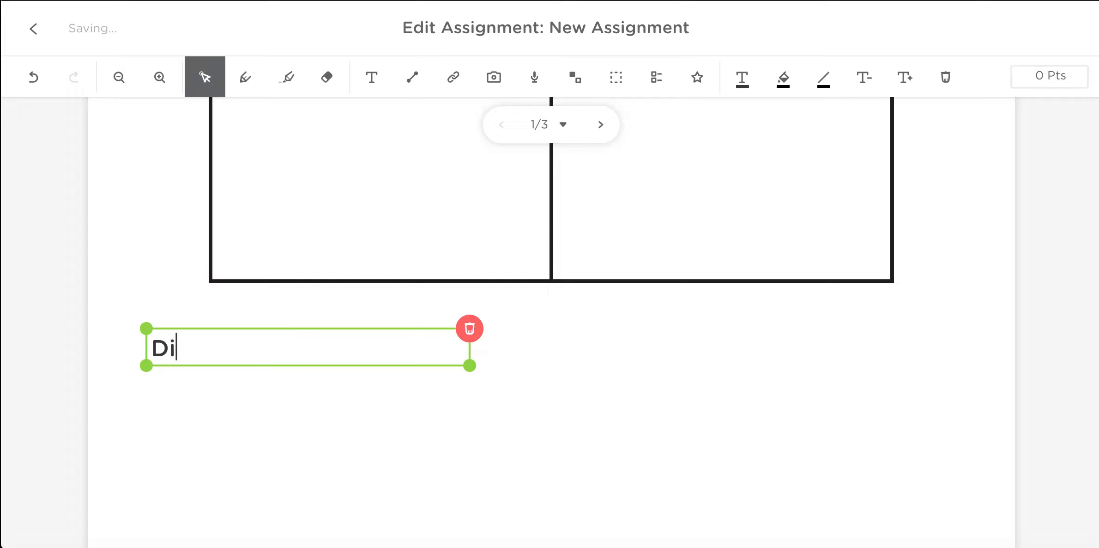
text(rections: )
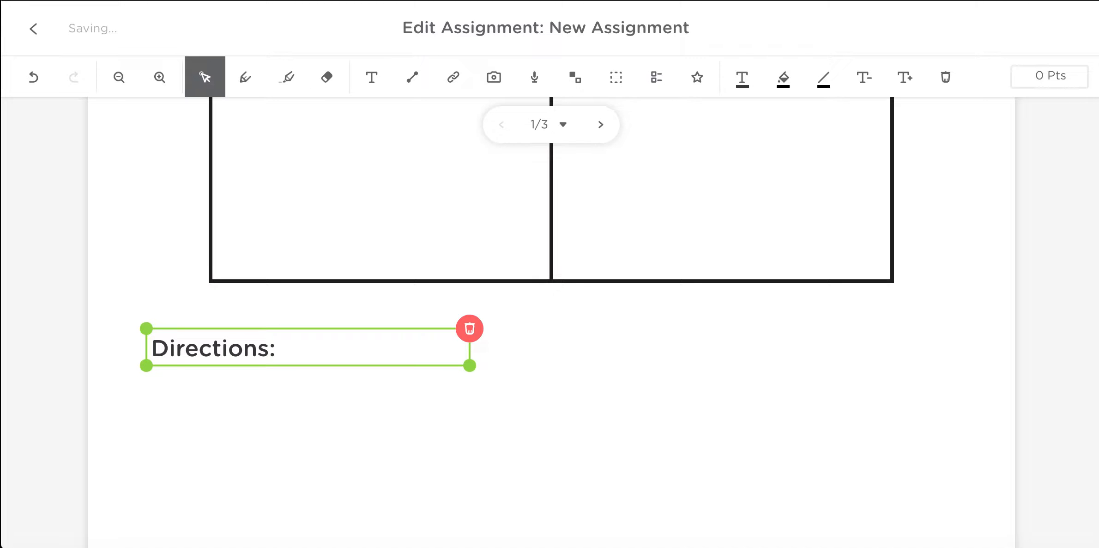
text(Cate)
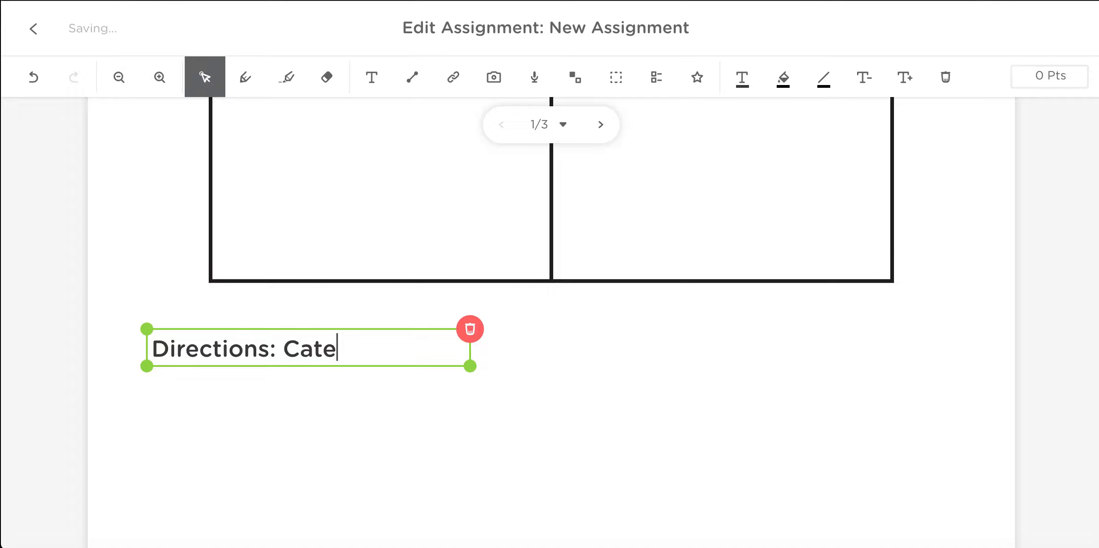
text(gorize the obj)
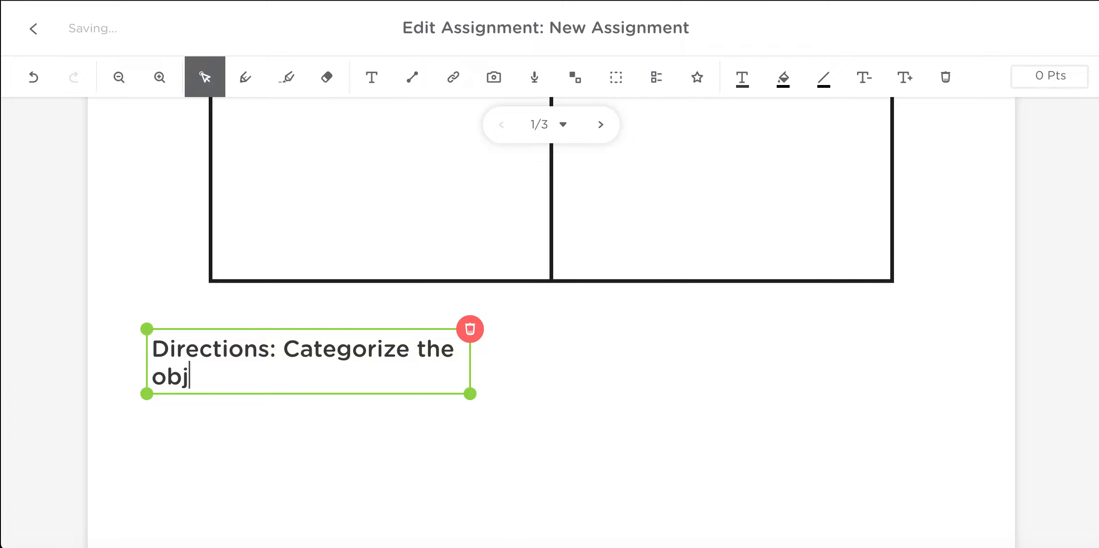
text(ects below in )
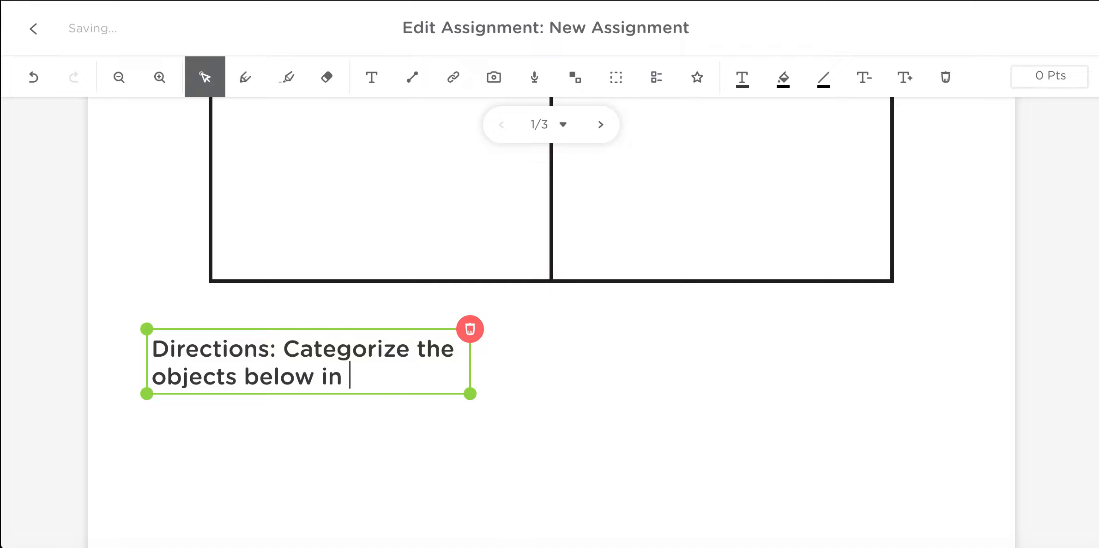
text(the chart )
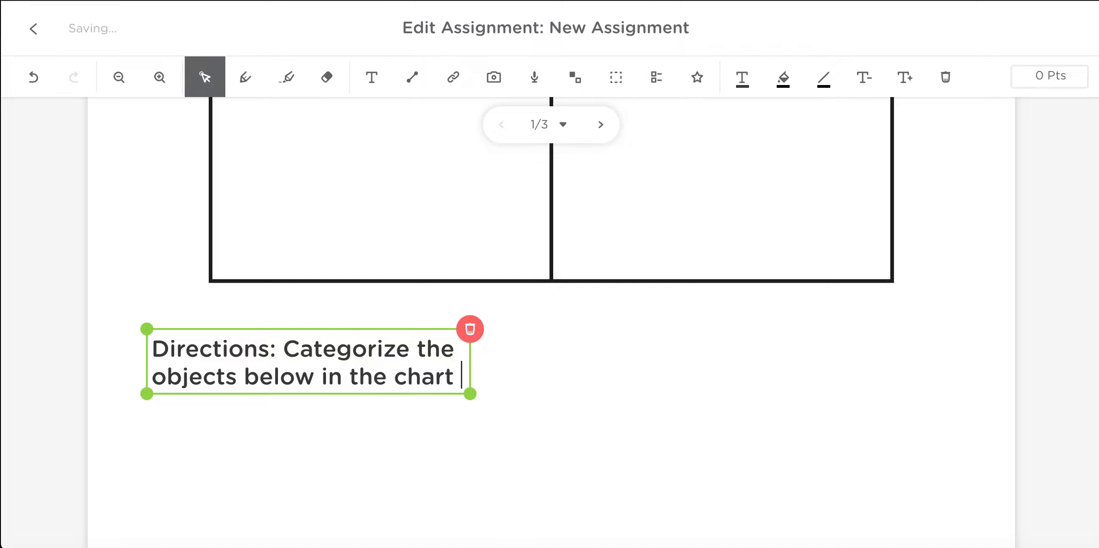
text(above.)
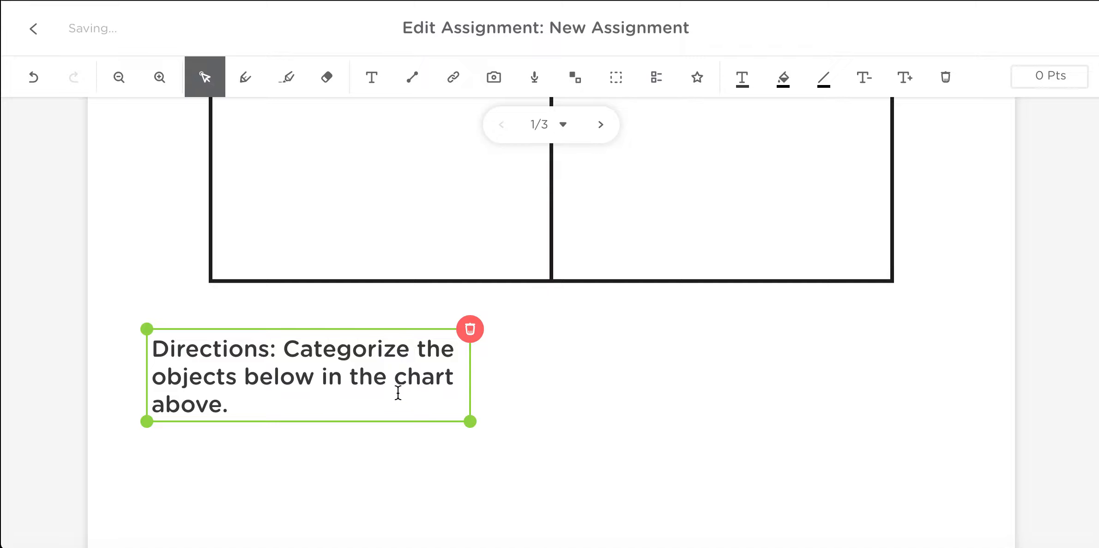
drag(472, 422, 889, 364)
click(836, 418)
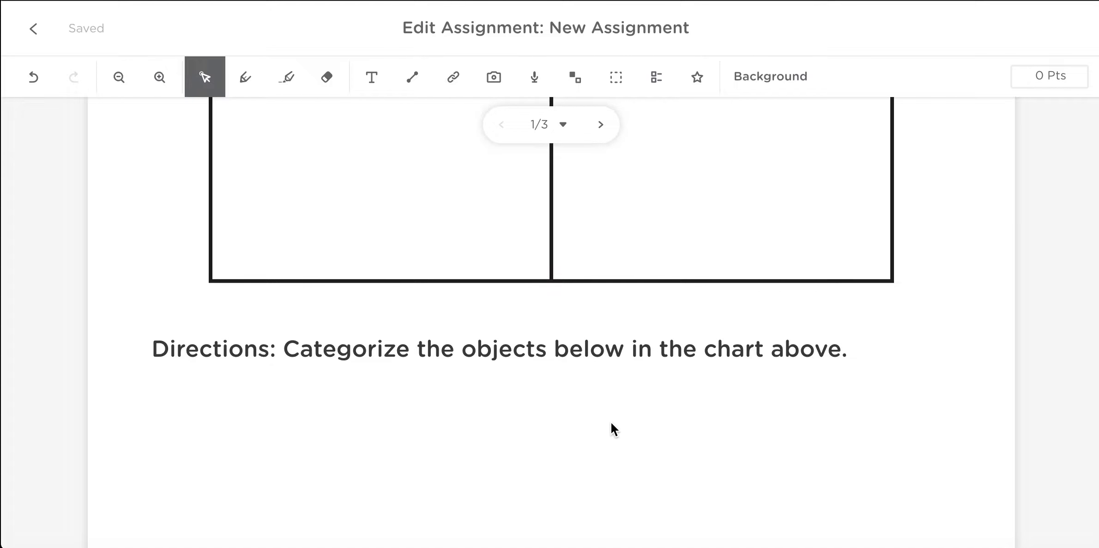
Replace the placeholder text on the title line with "Characteristics of Mammals vs. Amphibians"
scroll(612, 423, up, 10)
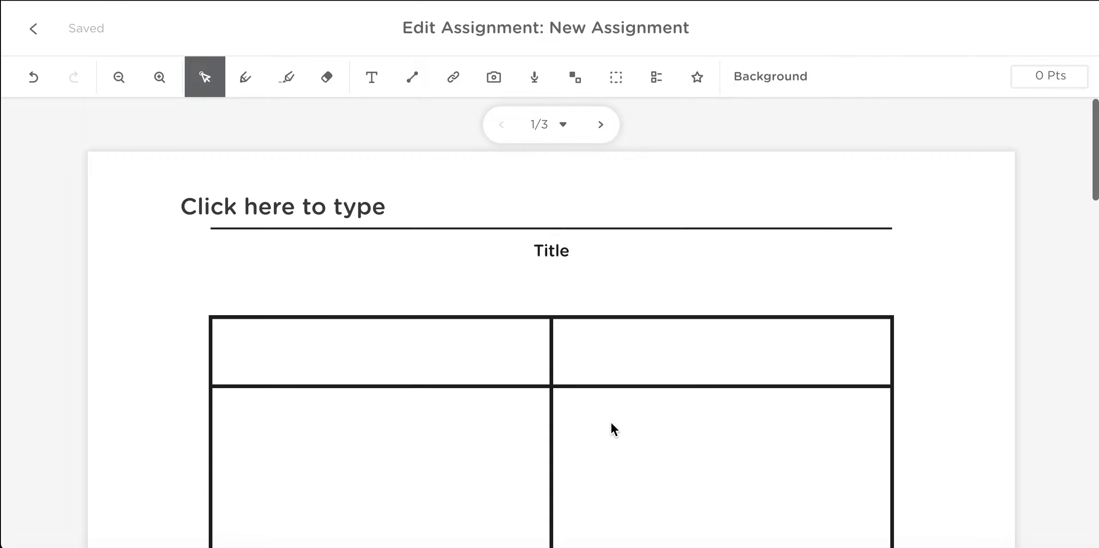
click(287, 204)
click(289, 203)
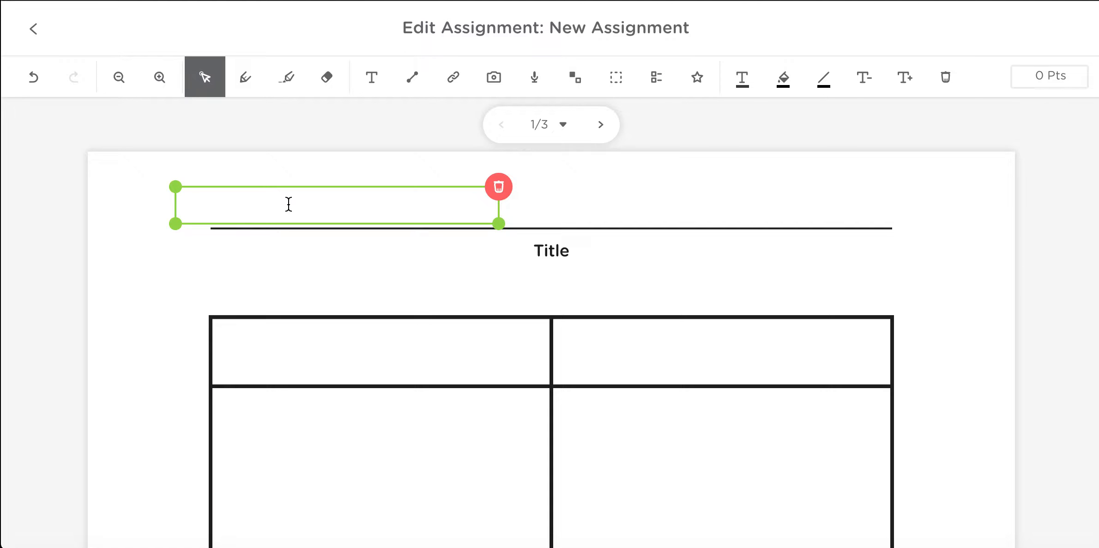
text(Characteristics of Mammal)
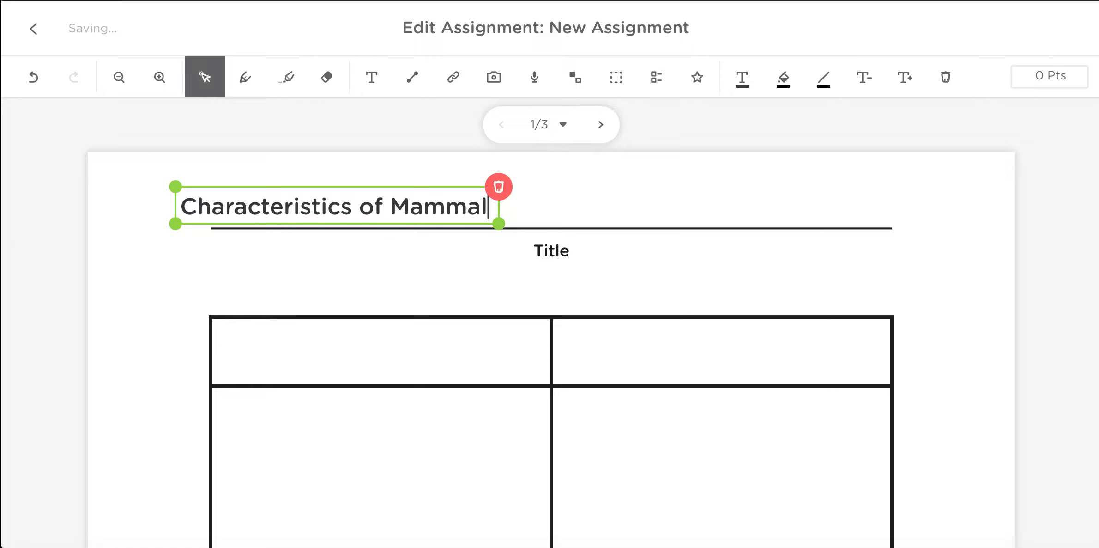
text(s e)
key(BackSpace)
text(vs. Amphip)
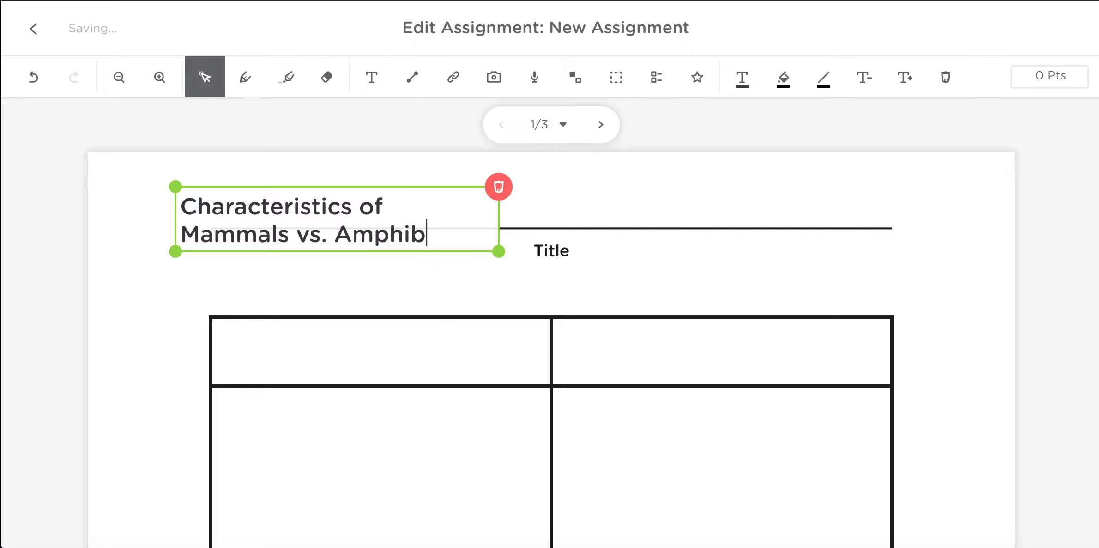
text(ians)
click(361, 285)
Widen the title's text box so the whole title fits on one line above the rule
click(457, 248)
drag(498, 249, 721, 212)
click(577, 245)
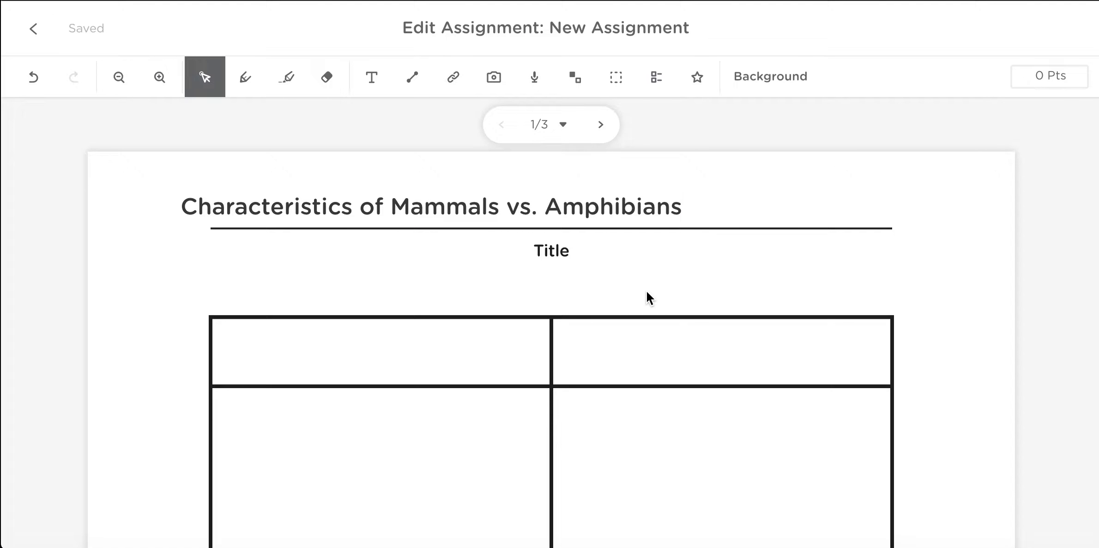
Add the text heading "Mammals" in the header cell of the chart's first column
scroll(646, 296, down, 3)
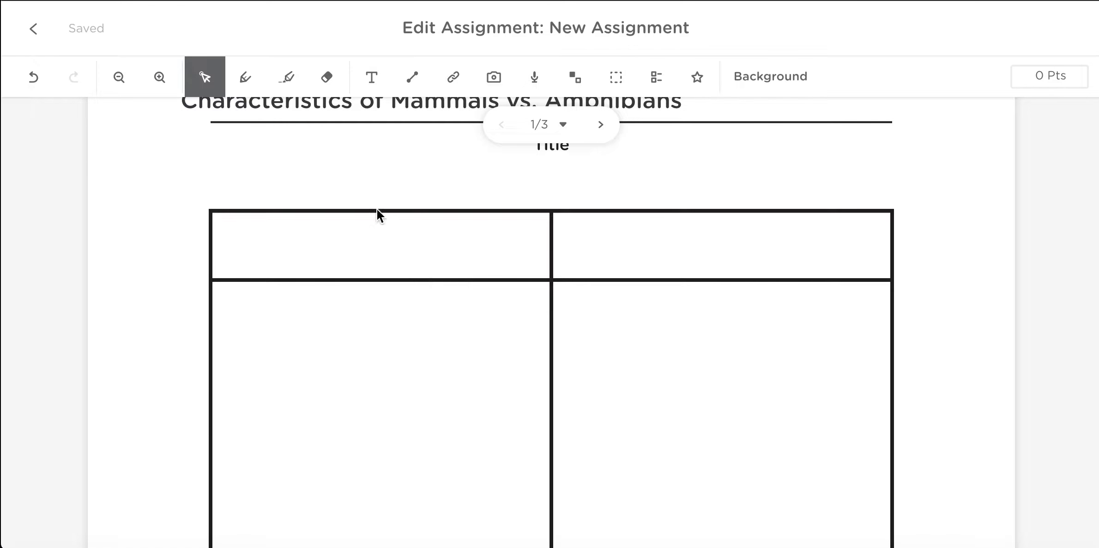
click(371, 77)
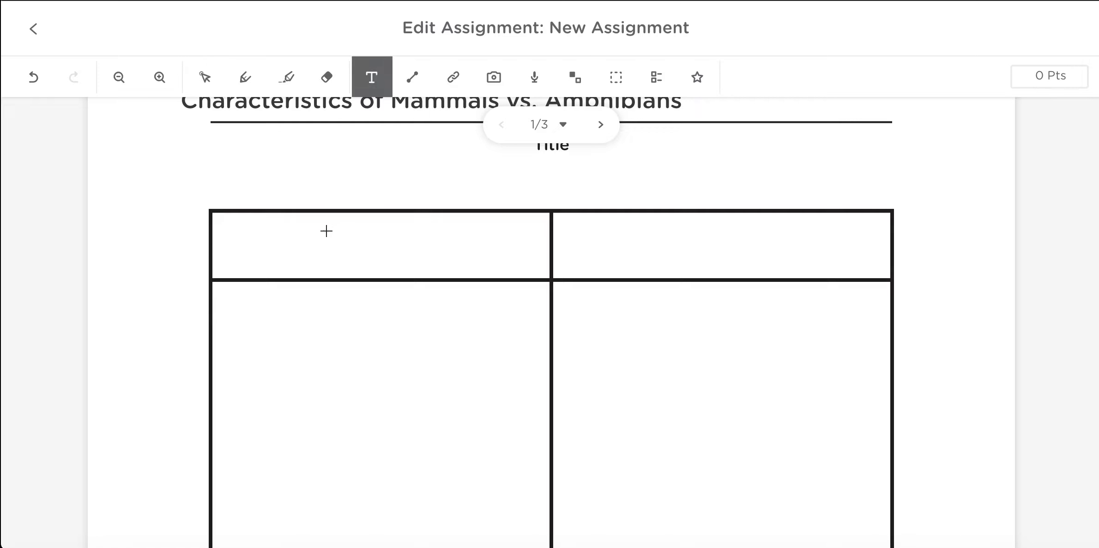
click(293, 228)
text(Mammals)
click(726, 258)
Add the text heading "Amphibians" in the header cell of the chart's second column
click(372, 77)
click(627, 234)
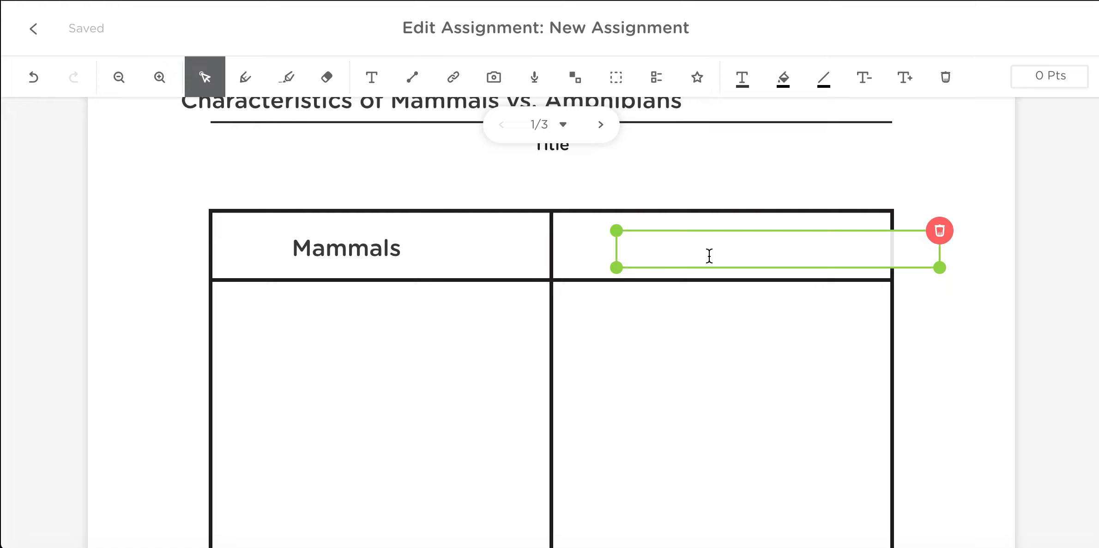
text(Amphibians)
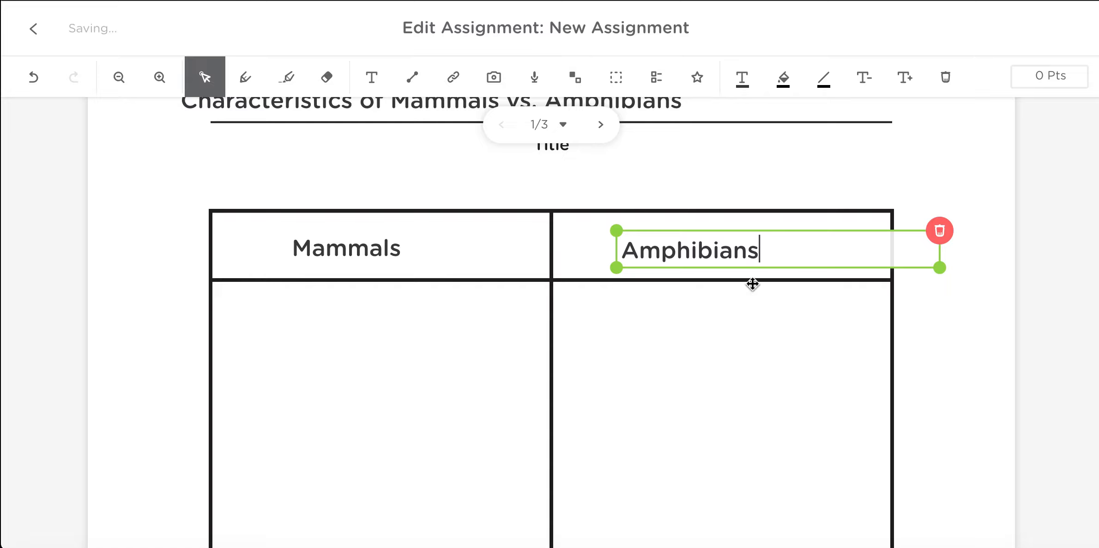
click(924, 381)
Switch to the Word document to review the mammal and amphibian characteristics, and return to the directions area of the assignment
scroll(923, 382, down, 2)
scroll(923, 382, down, 8)
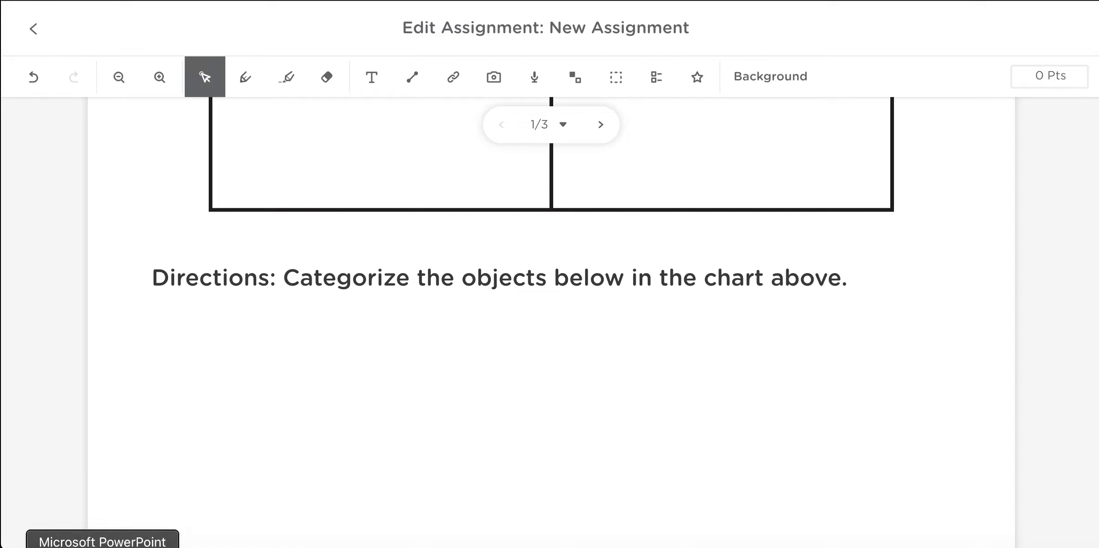
click(74, 532)
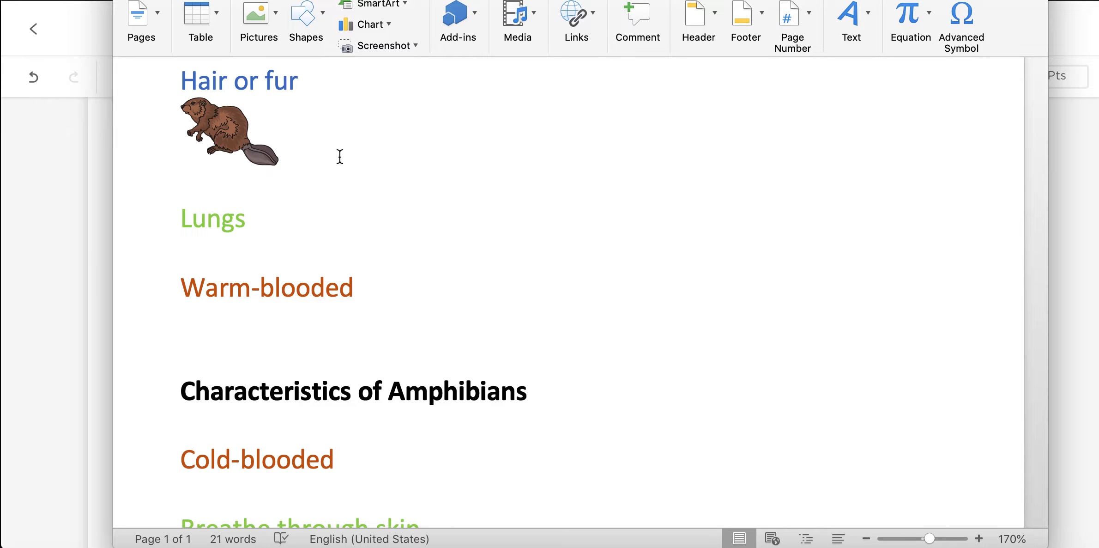
scroll(376, 231, up, 3)
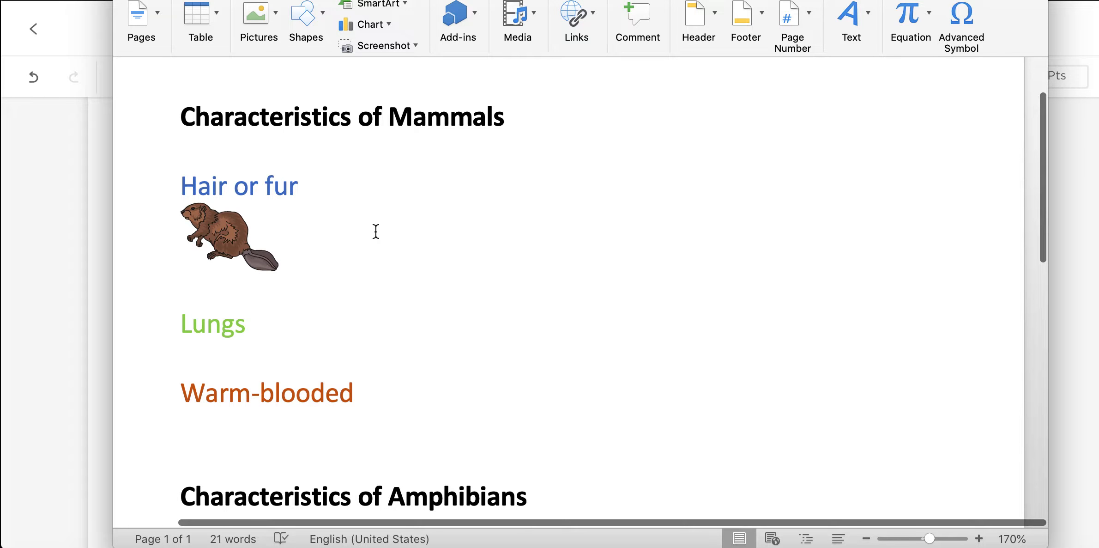
scroll(356, 196, down, 3)
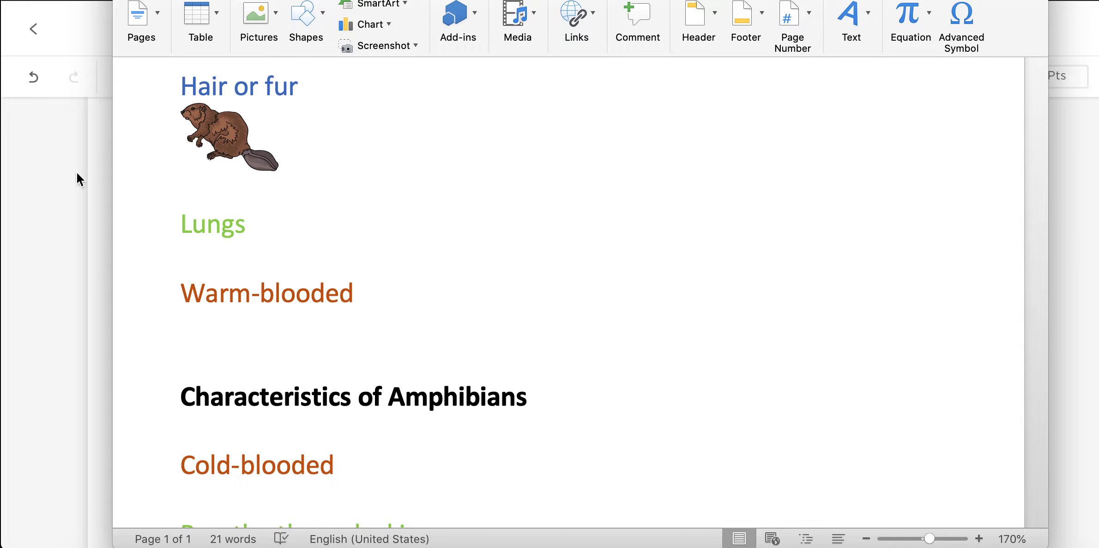
click(71, 191)
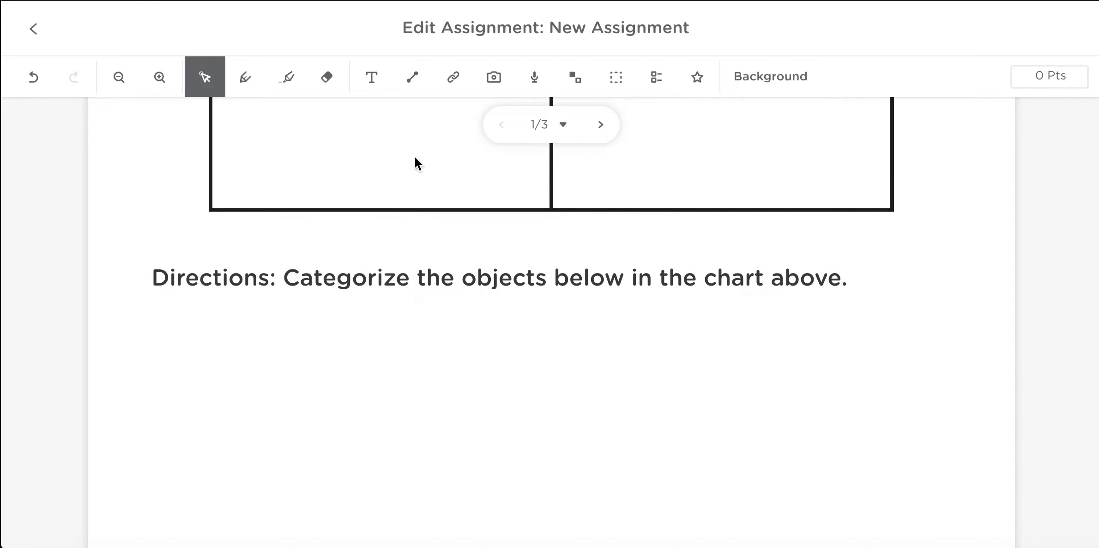
Start adding manipulative images and check the Desktop for the characteristics file without opening one
click(573, 75)
click(764, 502)
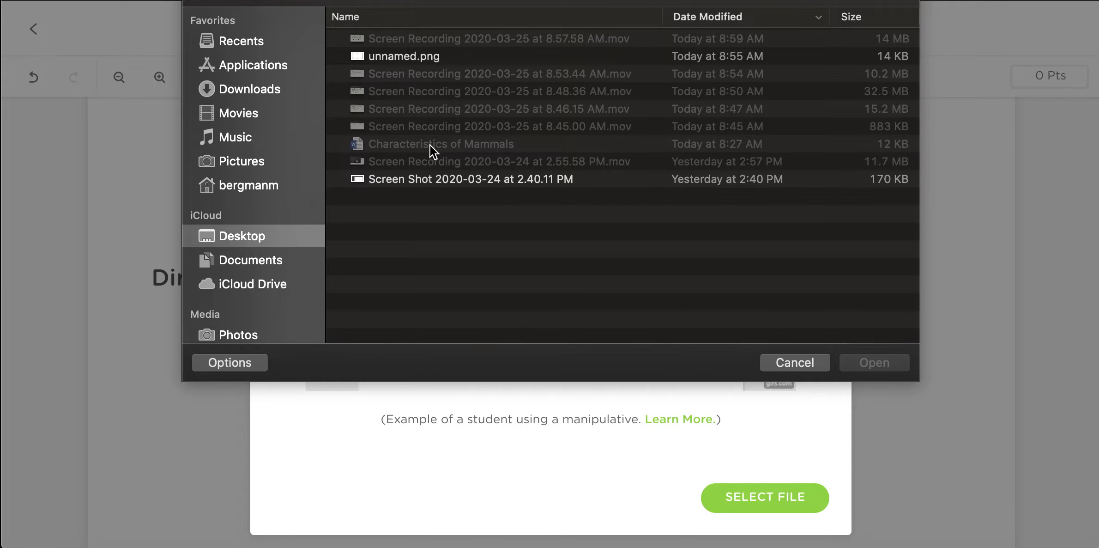
click(790, 358)
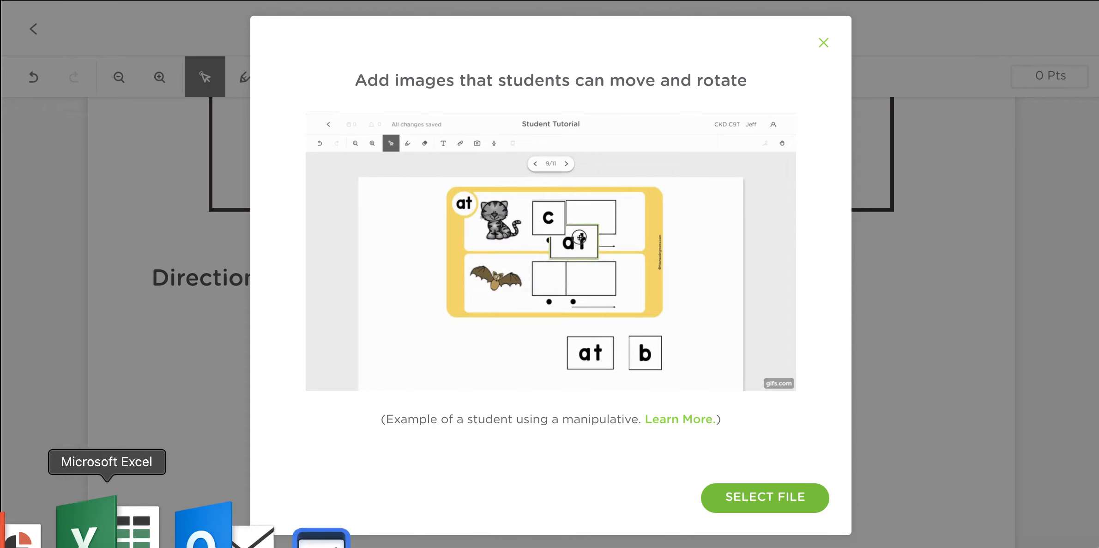
Switch to the Word document and export it to the Desktop as a PDF named Characteristics of Mammals
click(64, 527)
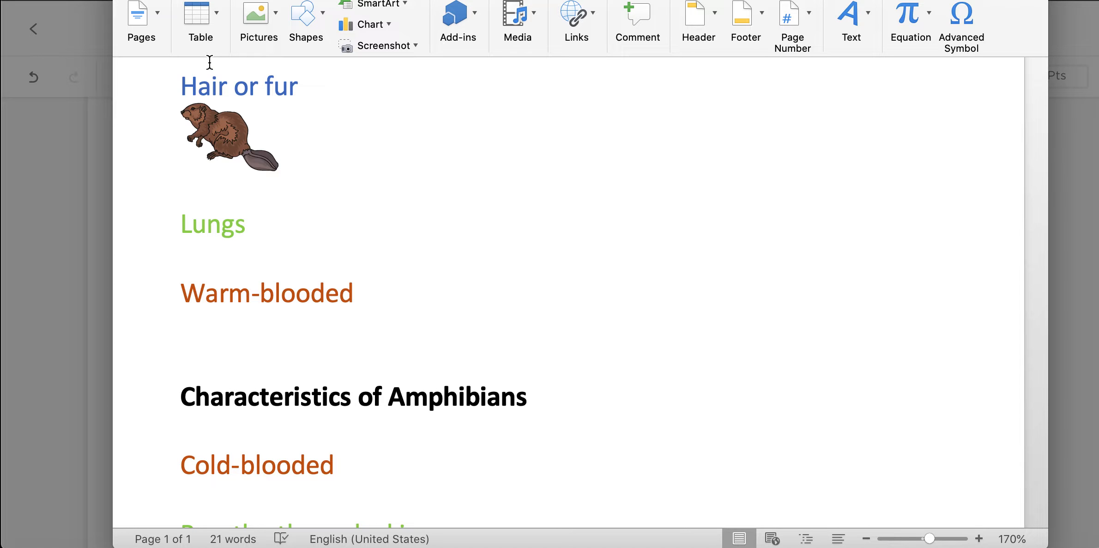
click(155, 0)
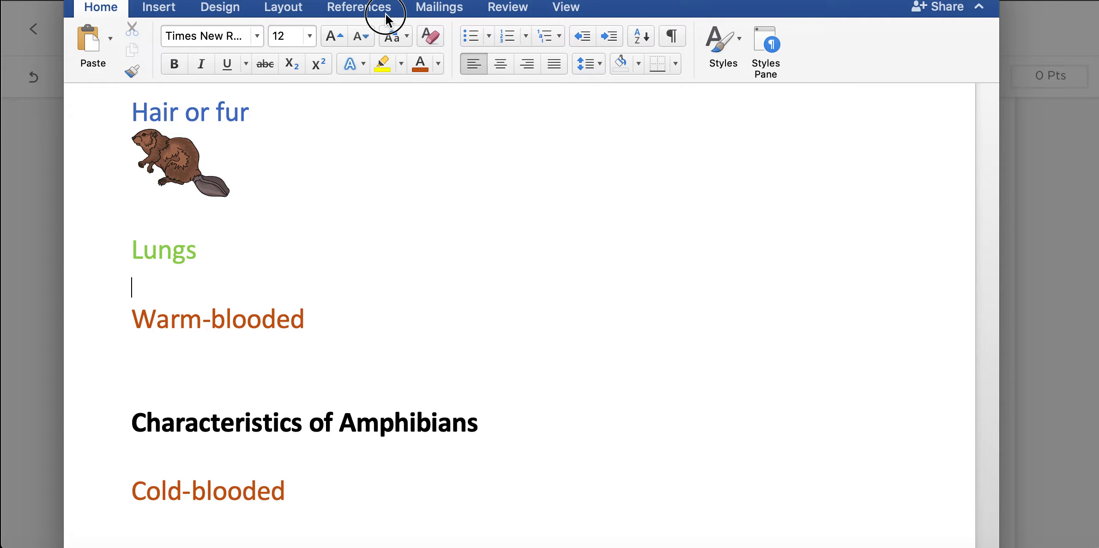
click(316, 1)
click(345, 76)
click(91, 0)
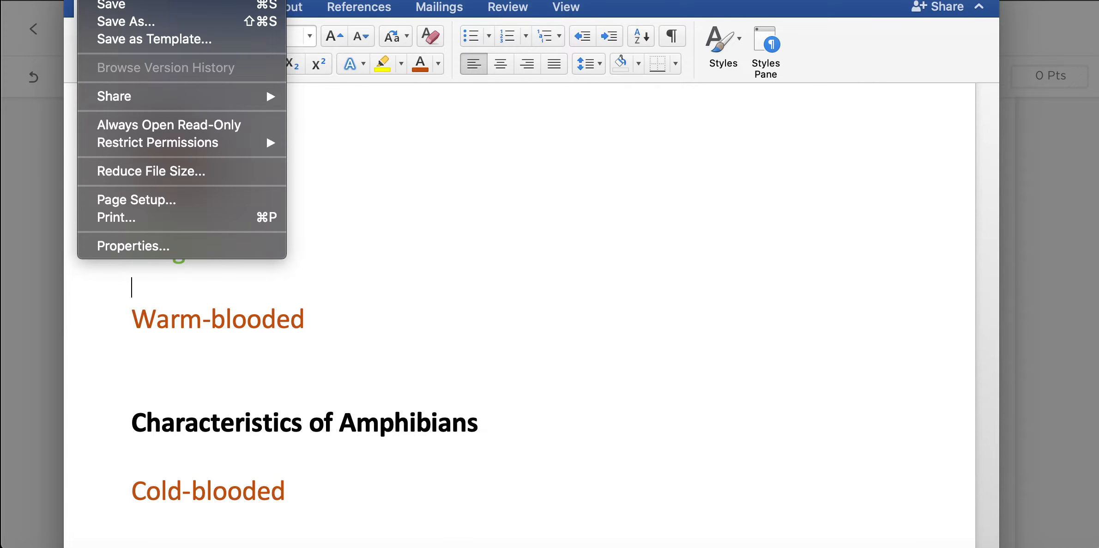
click(124, 22)
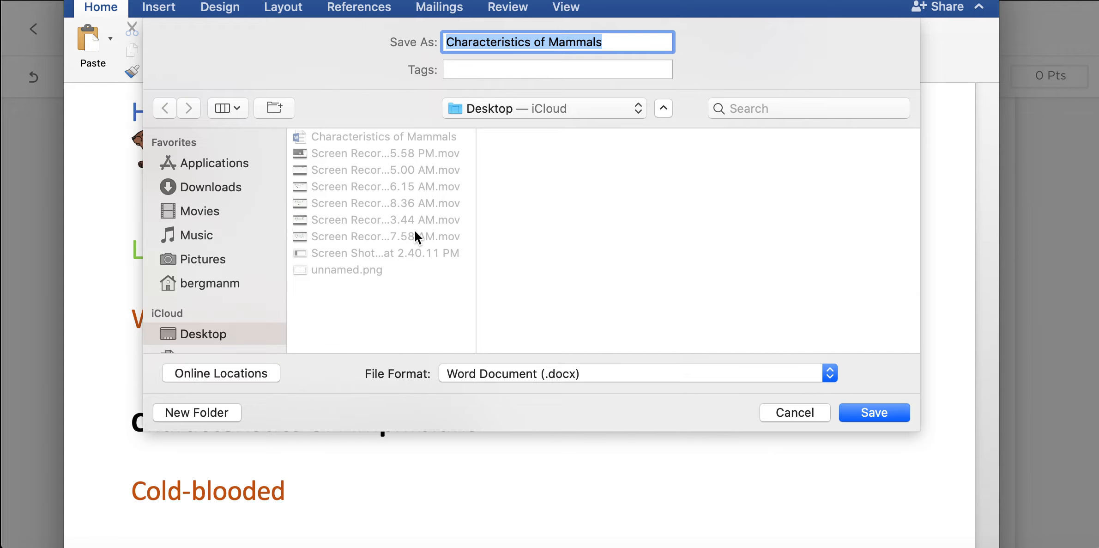
click(495, 376)
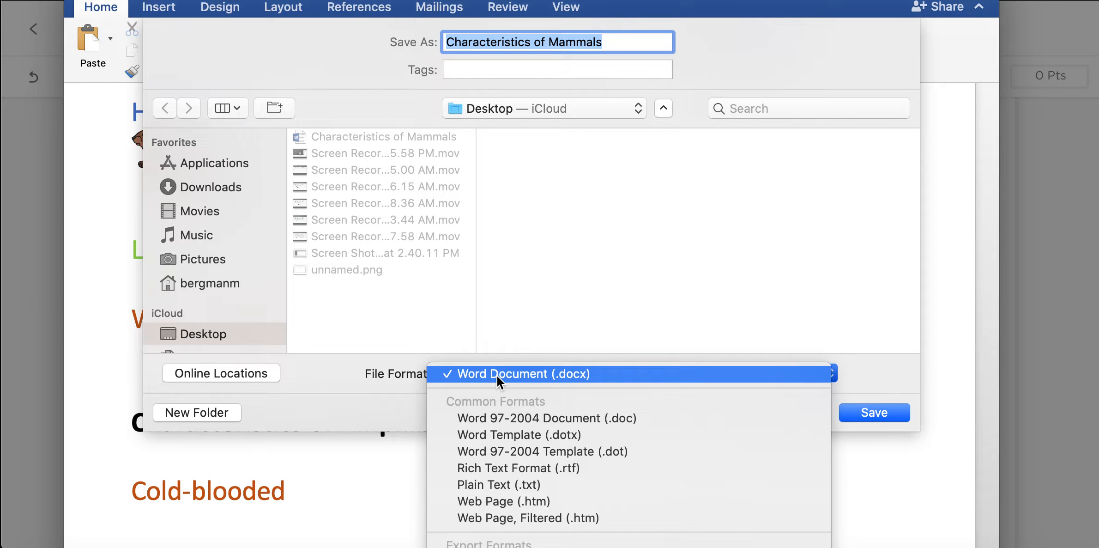
scroll(532, 509, down, 3)
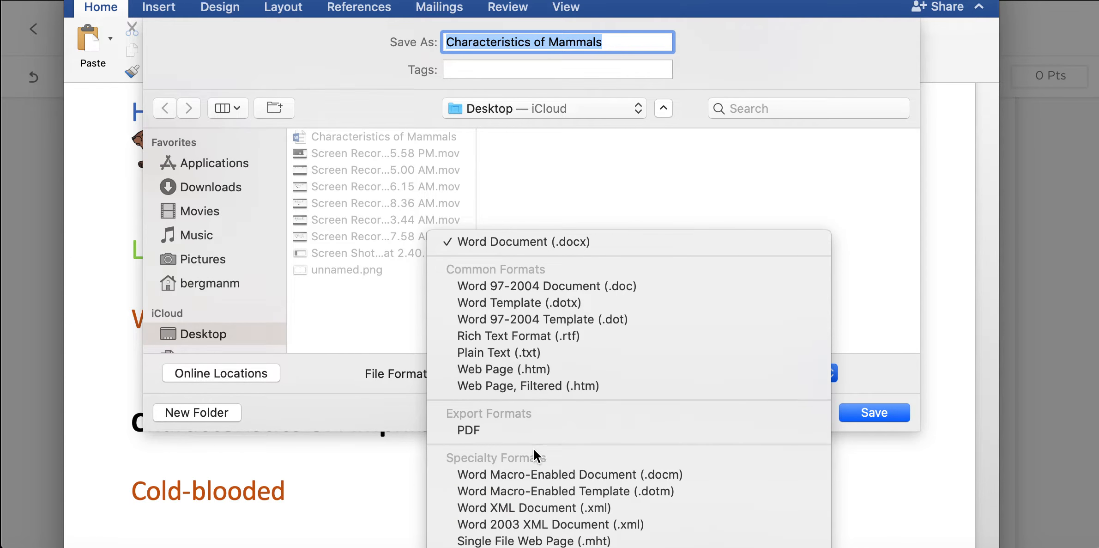
click(541, 430)
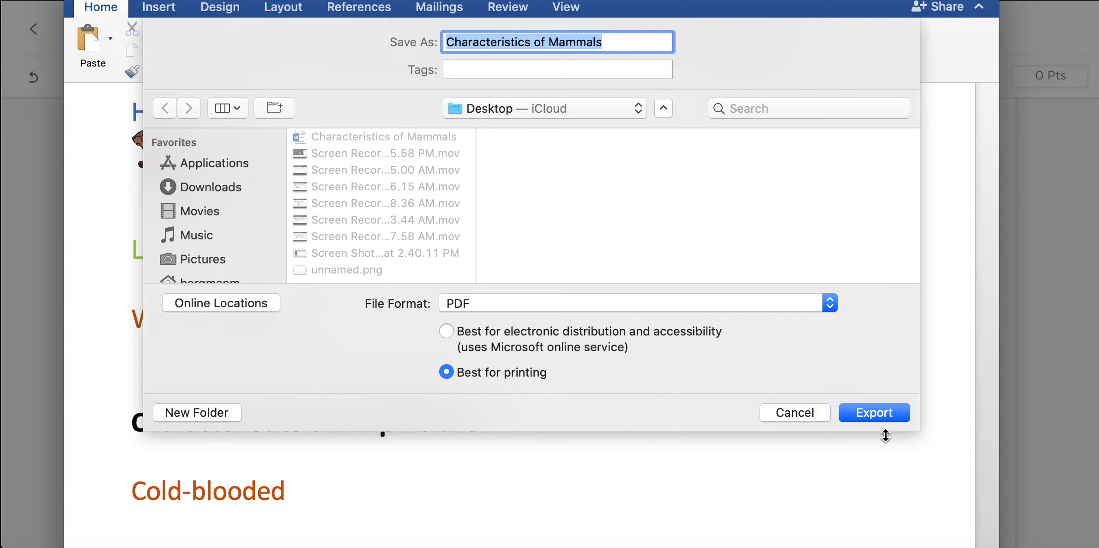
click(875, 412)
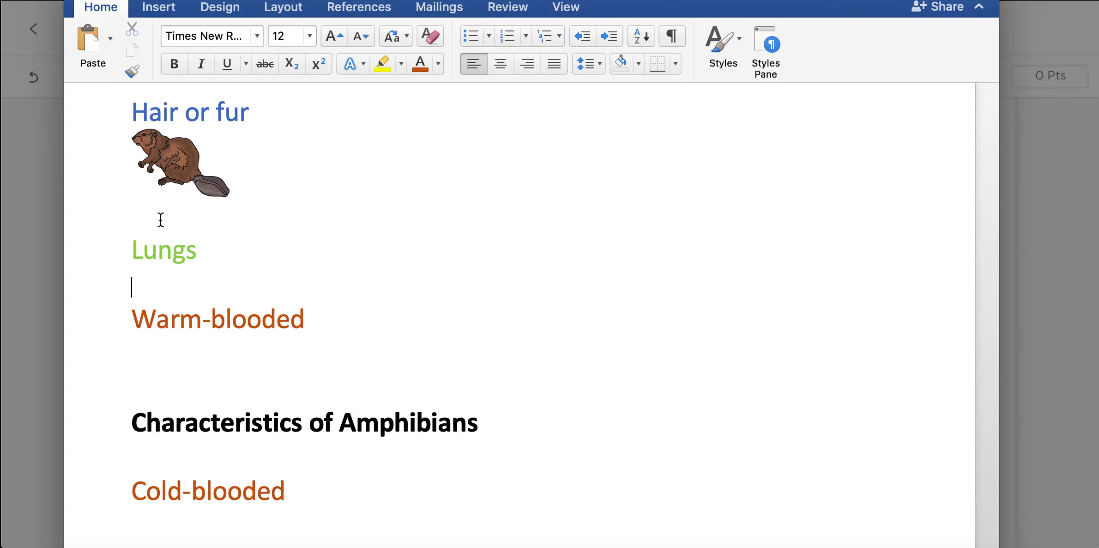
Return to Classkick and load the Characteristics of Mammals PDF as the source for manipulative images
scroll(214, 292, up, 3)
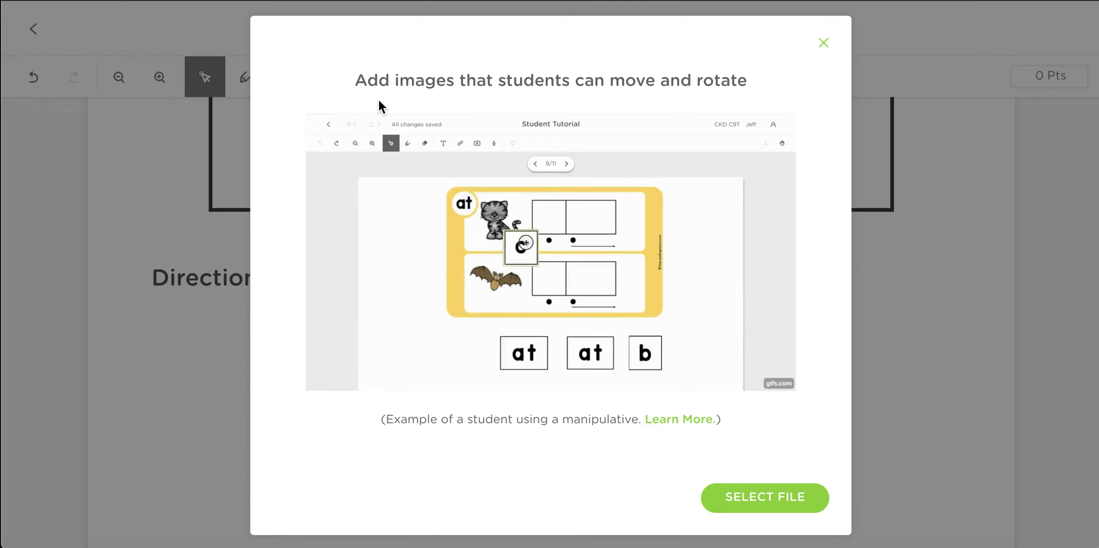
click(774, 501)
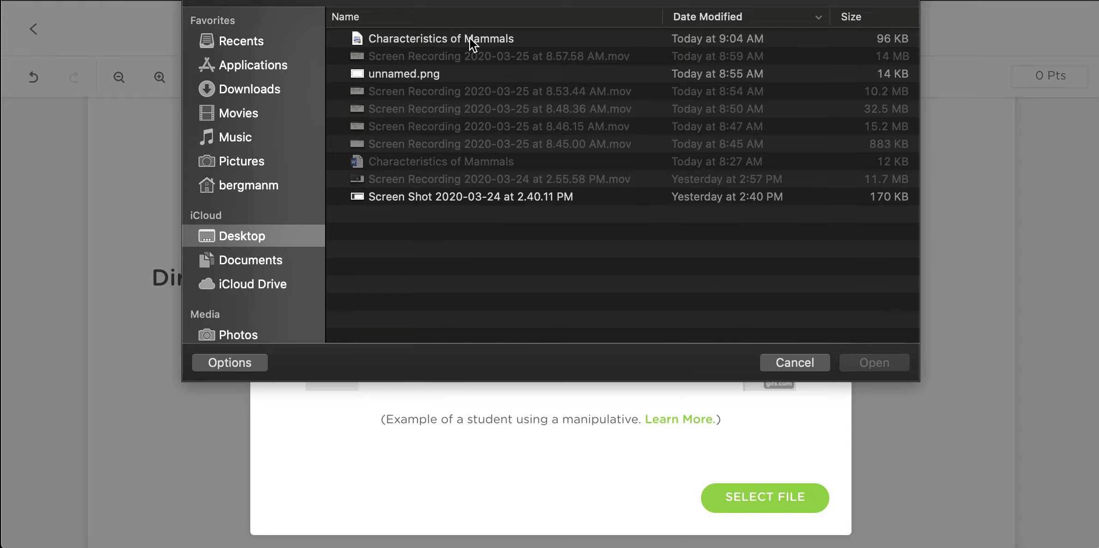
click(485, 35)
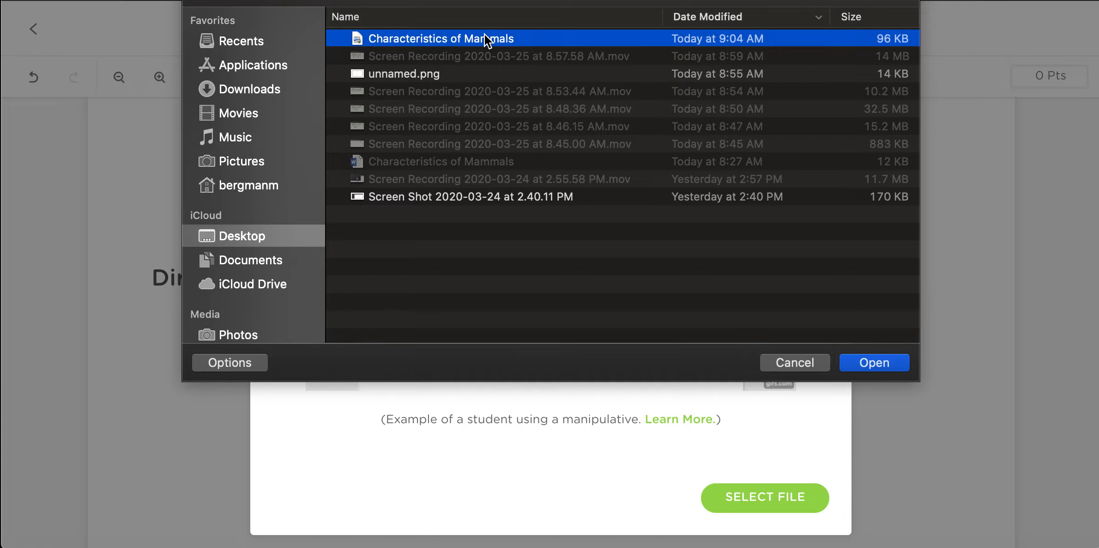
click(876, 363)
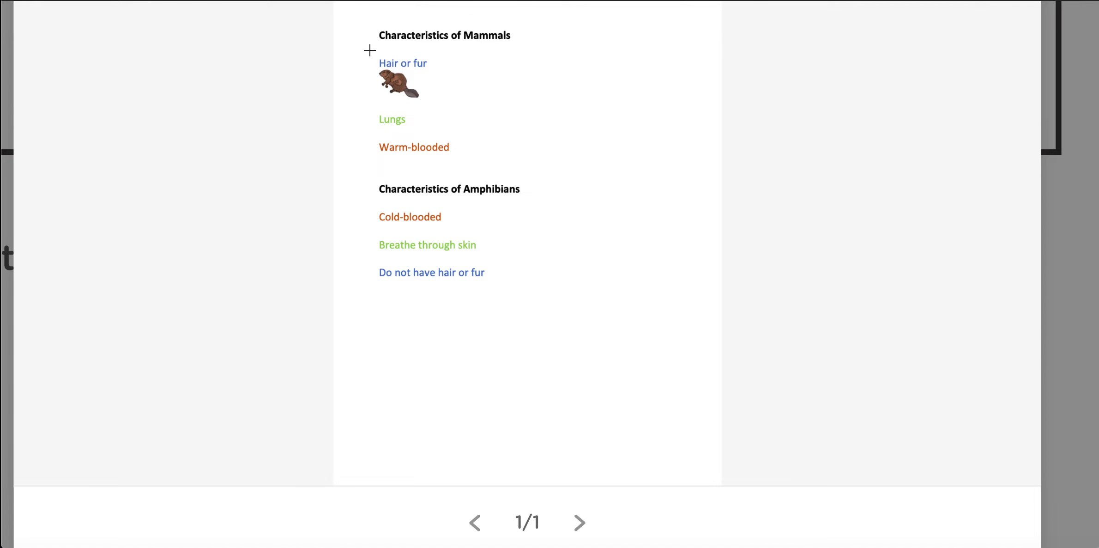
Crop "Hair or fur" together with its beaver picture as a manipulative image for Q1 (Current Page)
drag(370, 51, 445, 107)
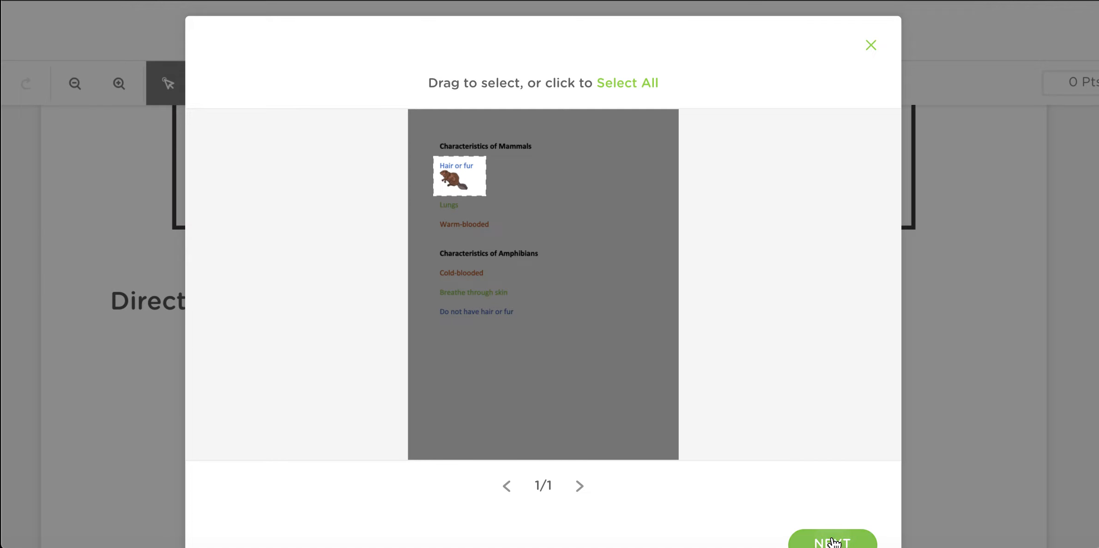
click(833, 541)
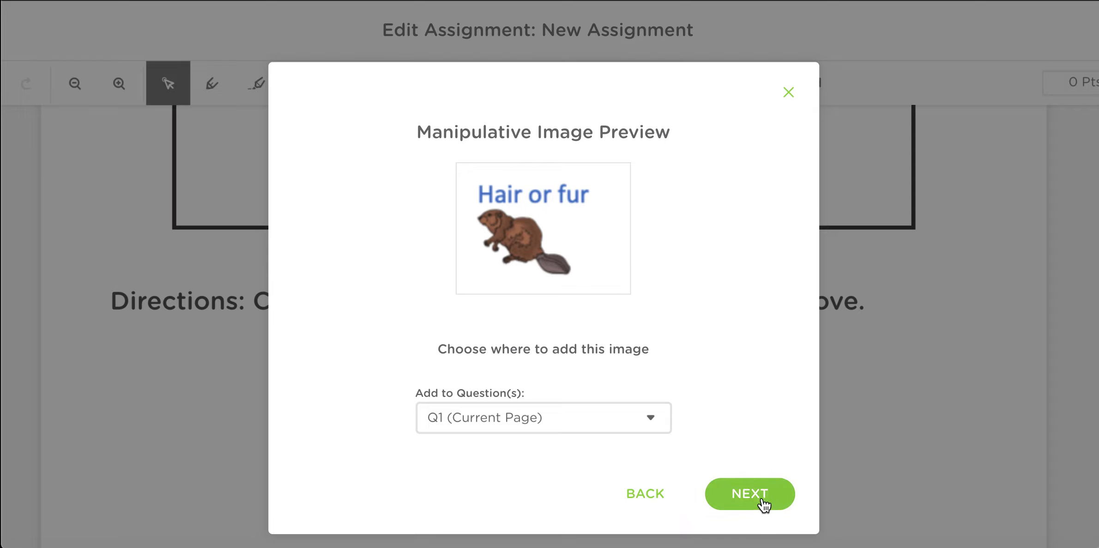
click(746, 498)
Add another manipulative image for Q1 (Current Page) by cropping the word "Lungs" from the PDF
click(716, 468)
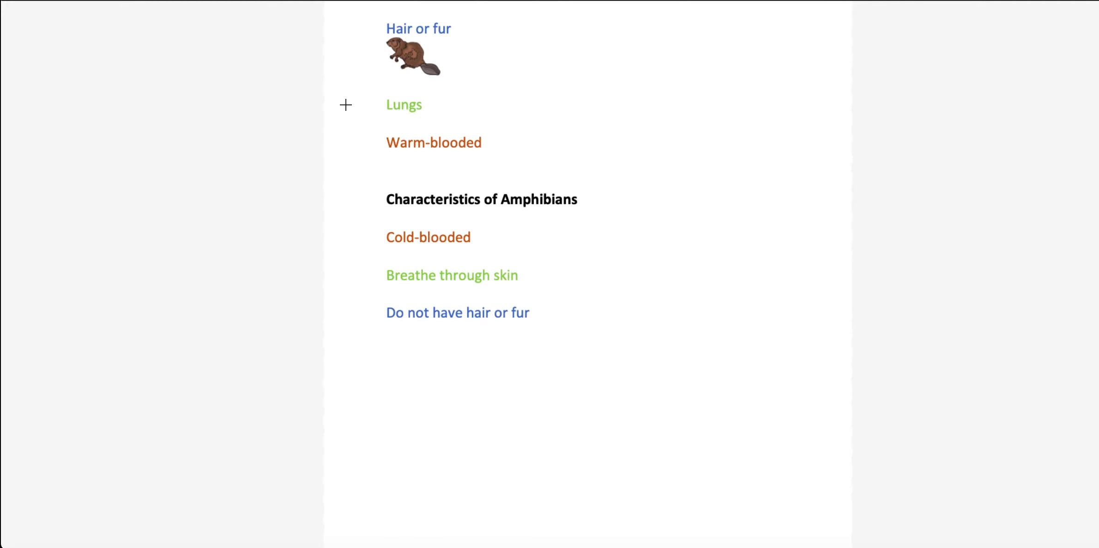
drag(376, 87, 467, 124)
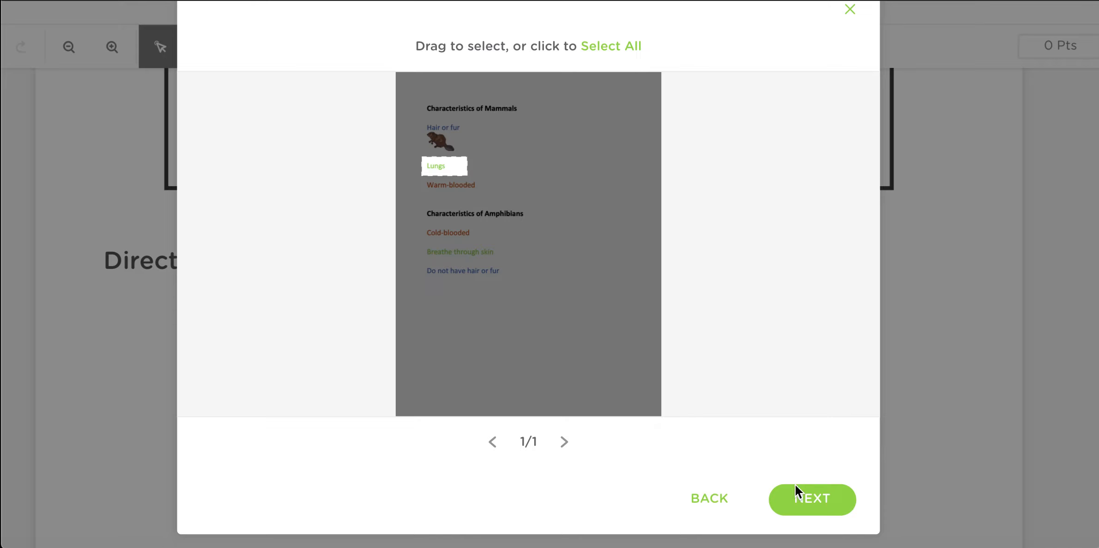
click(814, 507)
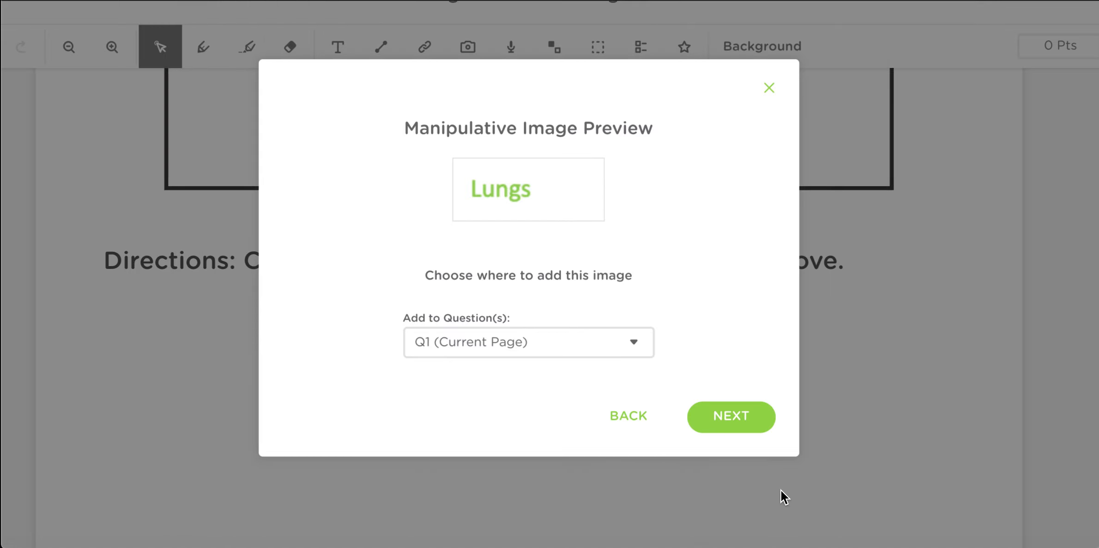
click(756, 418)
Add another manipulative image for Q1 (Current Page) by cropping "Do not have hair or fur" from the PDF
click(674, 425)
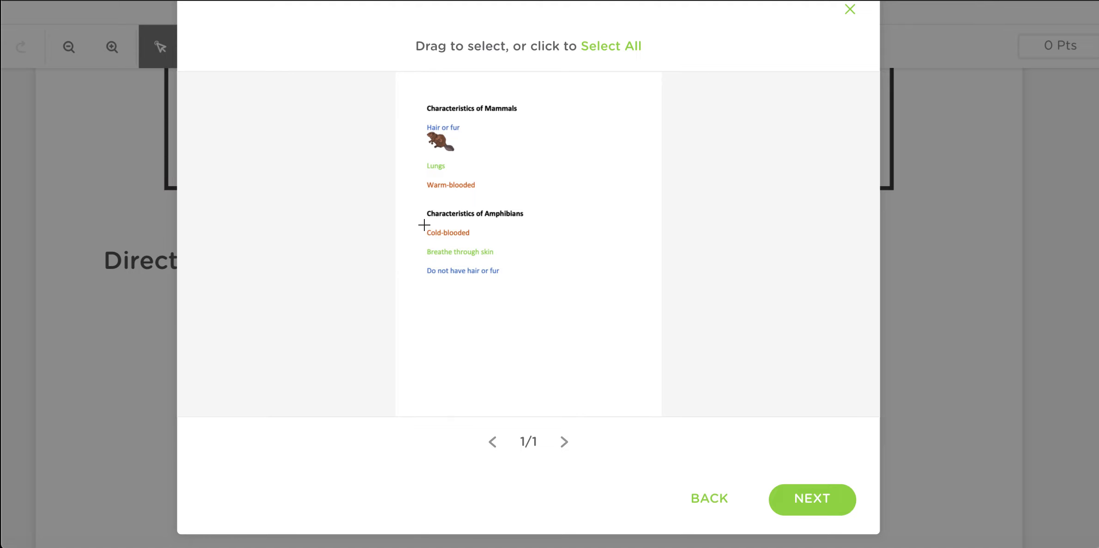
drag(424, 259, 510, 282)
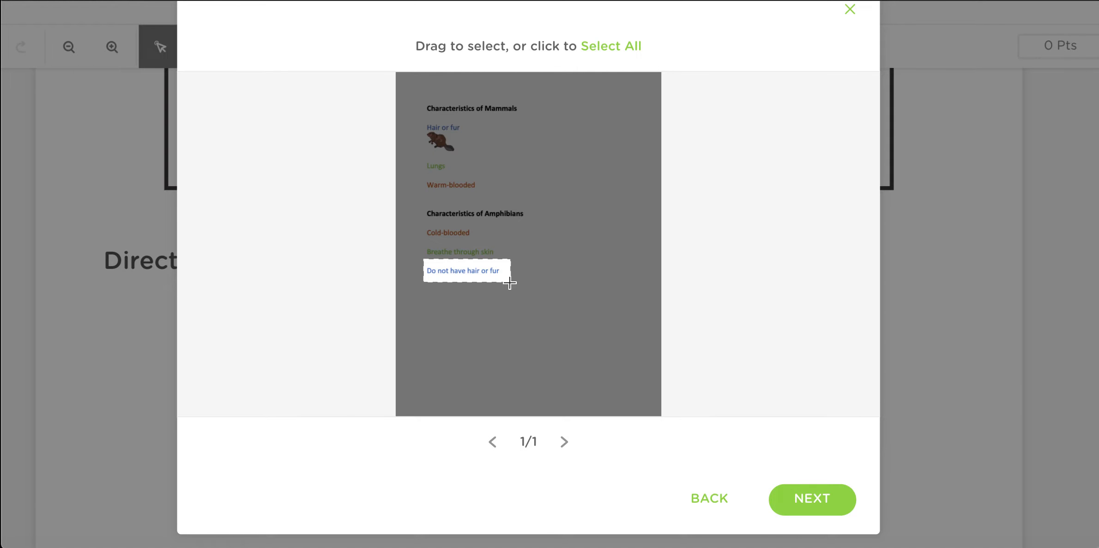
click(815, 502)
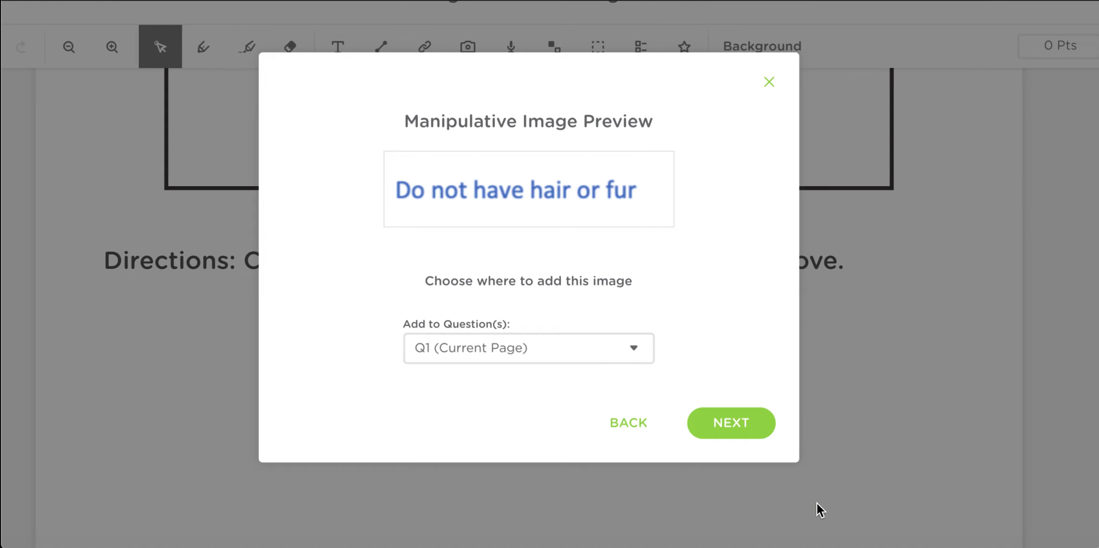
click(737, 429)
Crop "Breathe through skin" as another manipulative image for Q1 (Current Page), and insert all selected images on the page
click(657, 432)
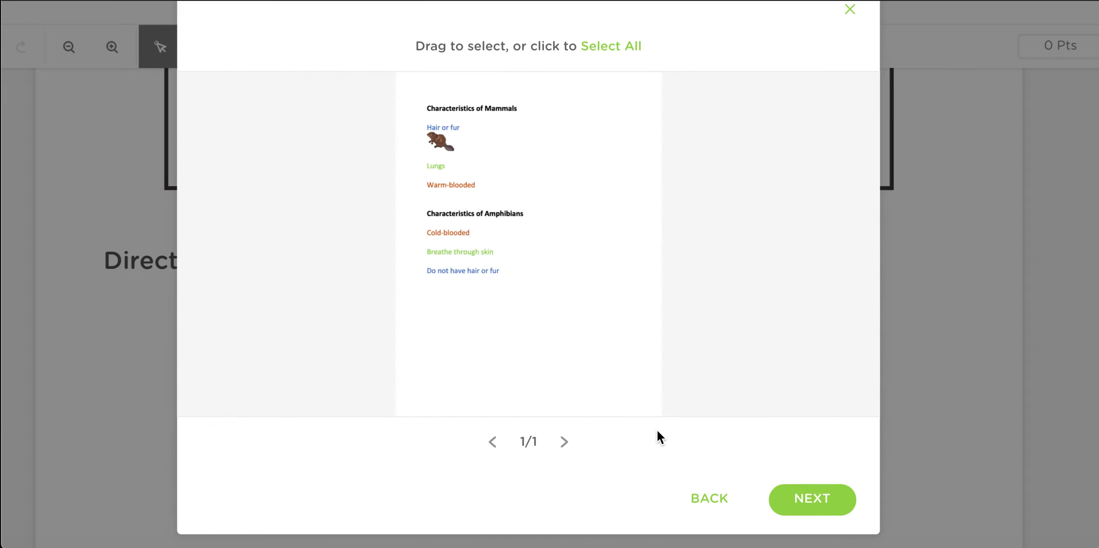
drag(422, 242, 507, 262)
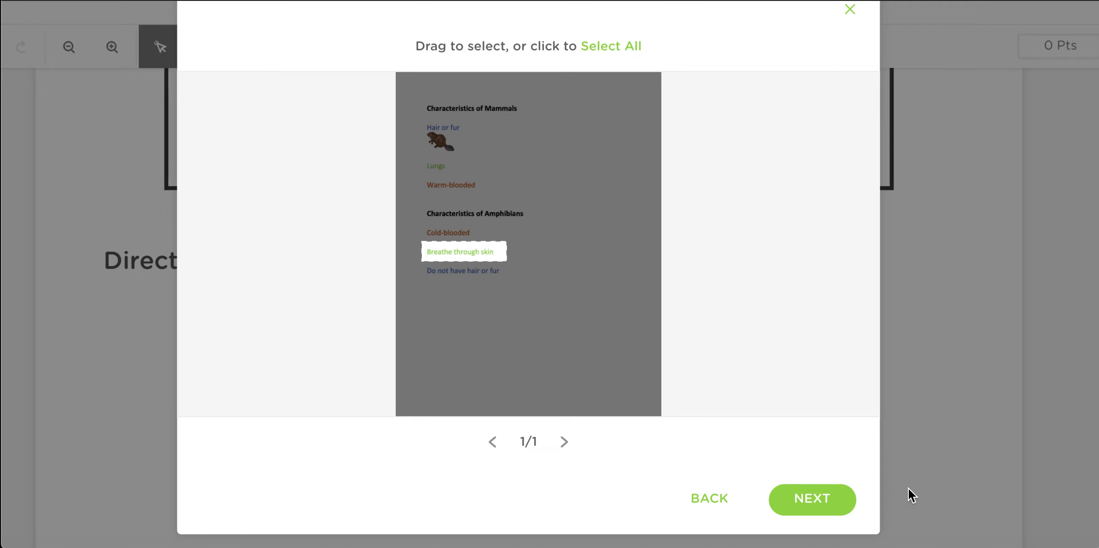
click(827, 508)
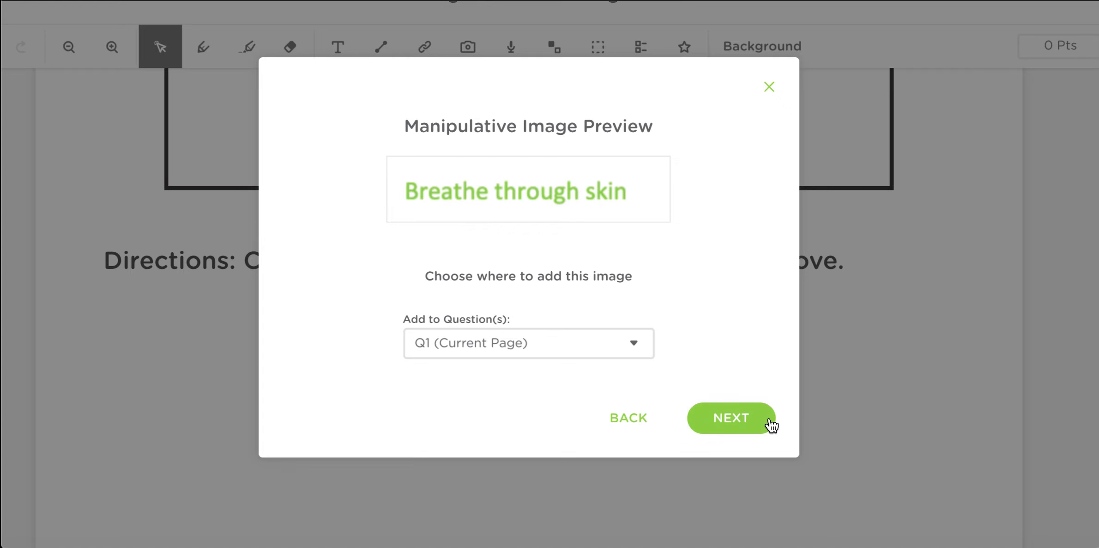
click(753, 426)
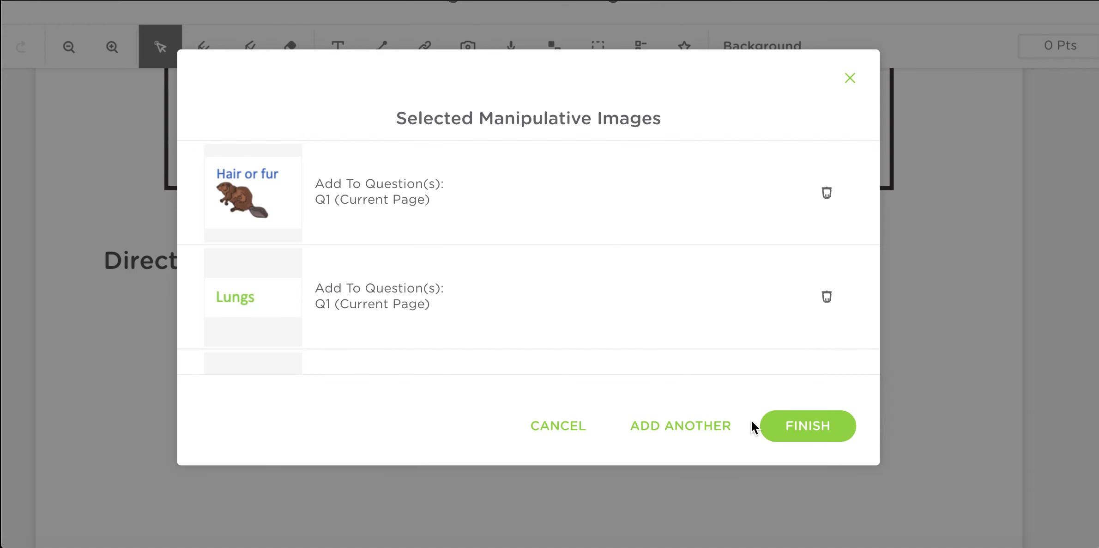
click(843, 435)
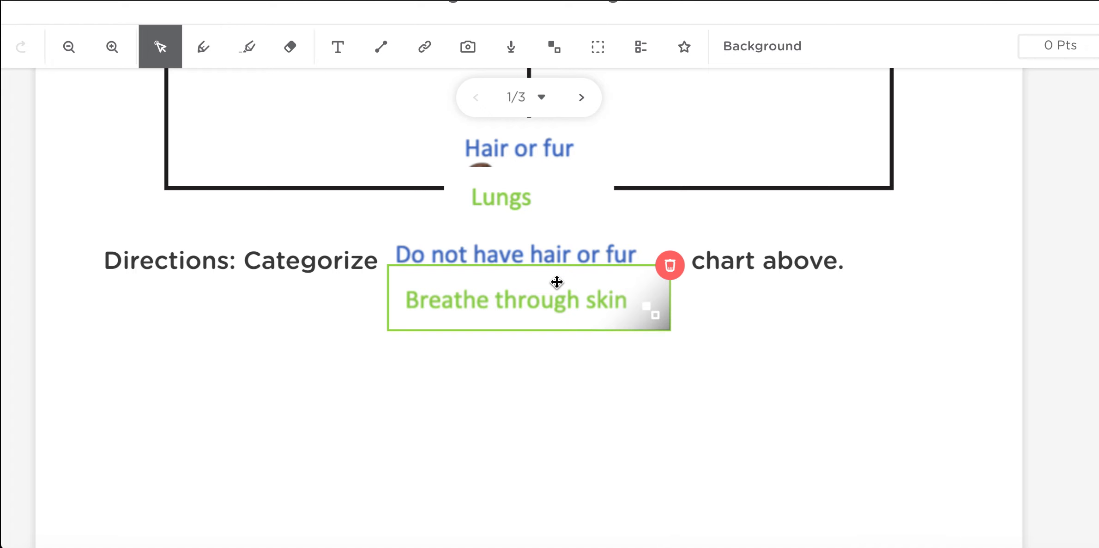
Spread the four stacked manipulative images out in the empty area below the directions
drag(557, 279, 325, 394)
drag(523, 238, 620, 392)
click(515, 221)
drag(515, 221, 829, 349)
drag(547, 196, 887, 474)
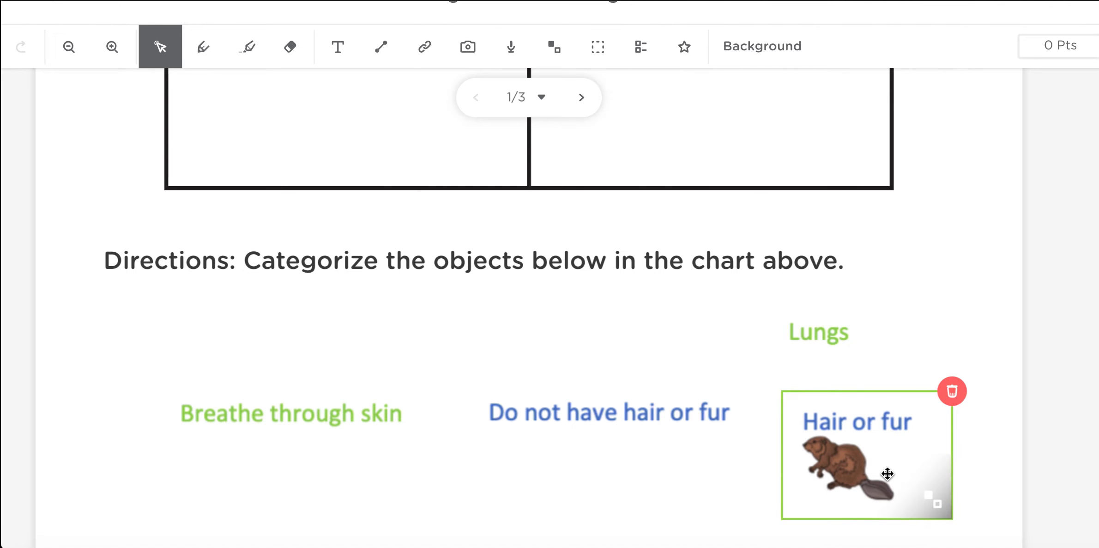
Shrink the "Hair or fur" beaver image slightly
click(825, 414)
drag(781, 389, 815, 405)
click(940, 309)
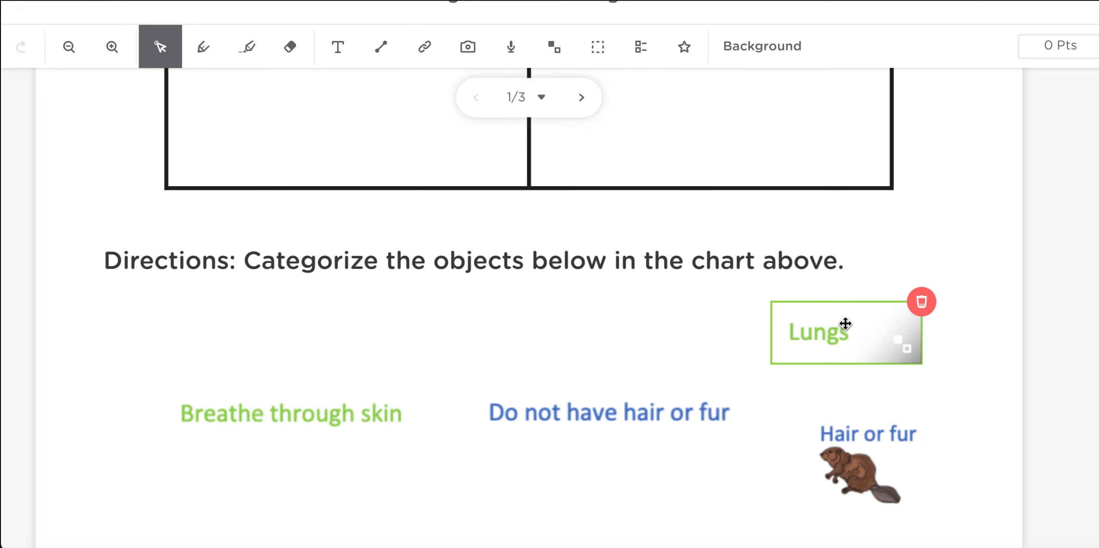
Move the "Lungs" image from below the directions up into the chart's Amphibians column
scroll(846, 324, up, 2)
drag(832, 405, 697, 125)
scroll(697, 122, up, 10)
scroll(680, 351, down, 3)
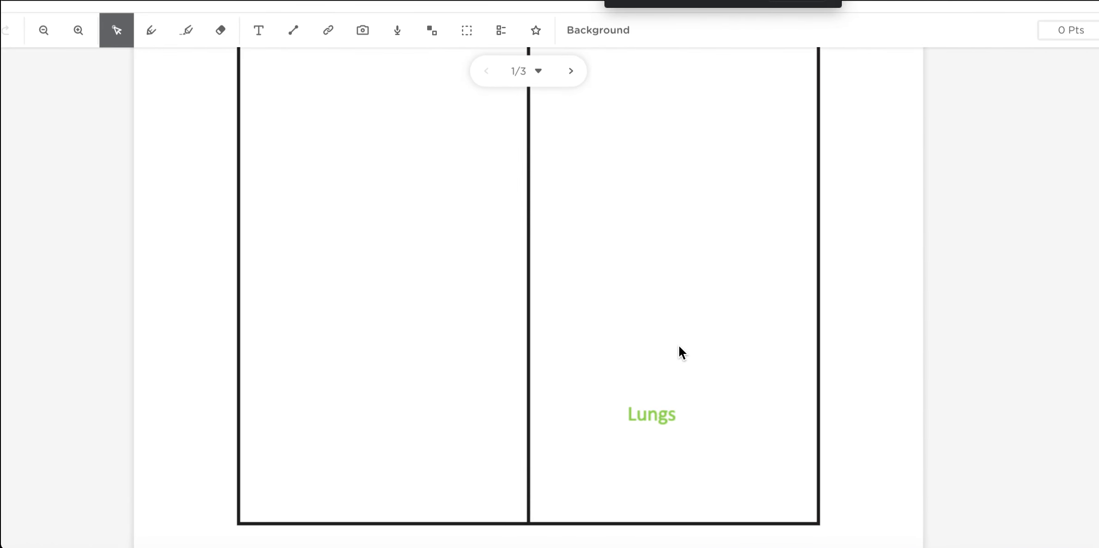
key(super+minus)
scroll(679, 345, up, 4)
scroll(680, 345, down, 2)
drag(643, 489, 611, 146)
Place the "Lungs" image at the top of the Mammals column and "Do not have hair or fur" at the top of the Amphibians column
scroll(611, 147, down, 5)
drag(609, 456, 626, 115)
scroll(626, 115, up, 5)
scroll(626, 115, up, 2)
drag(628, 201, 370, 192)
drag(596, 449, 632, 196)
Move the "Hair or fur" beaver image into the Mammals column below "Lungs"
scroll(631, 196, down, 5)
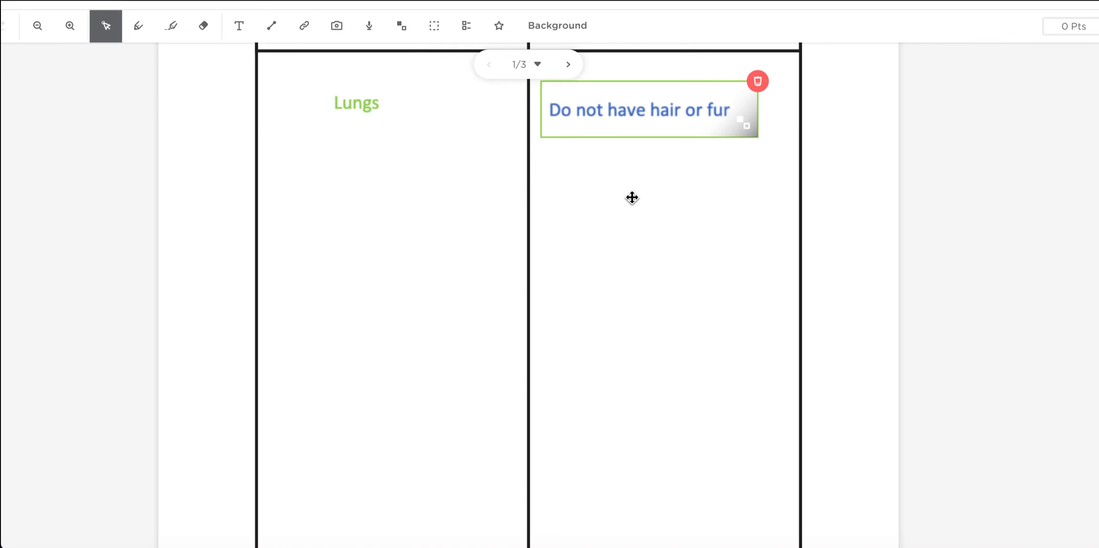
drag(769, 446, 427, 95)
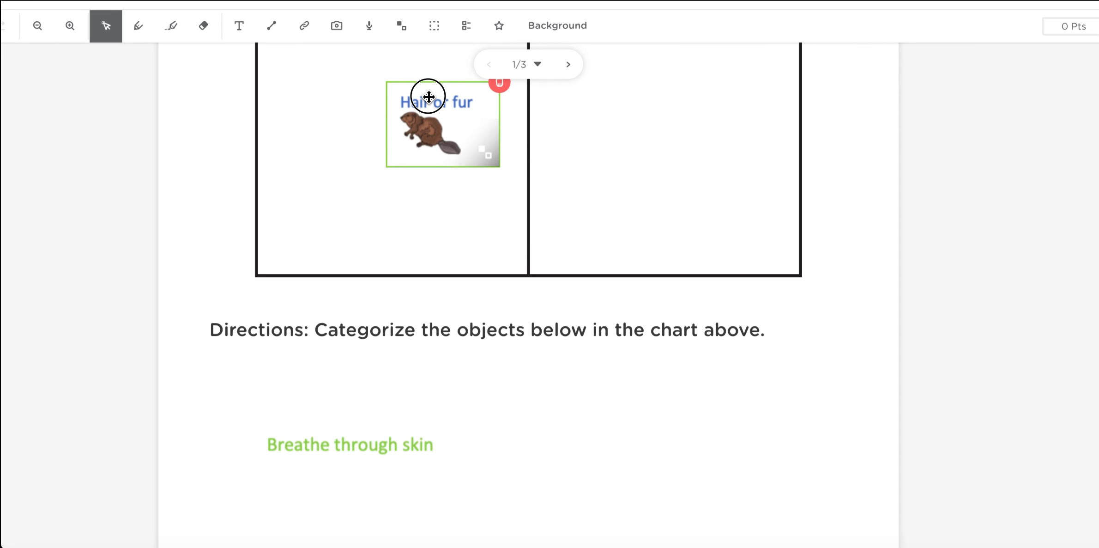
scroll(429, 98, up, 4)
drag(444, 287, 376, 94)
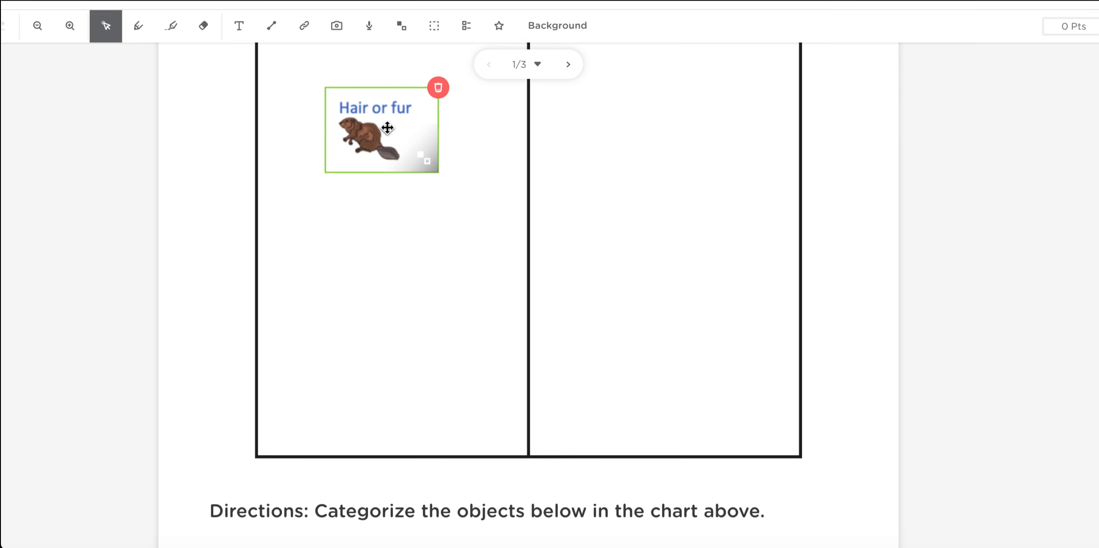
Move the "Breathe through skin" image into the Amphibians column below "Do not have hair or fur" and deselect it
scroll(386, 125, down, 5)
drag(378, 395, 643, 80)
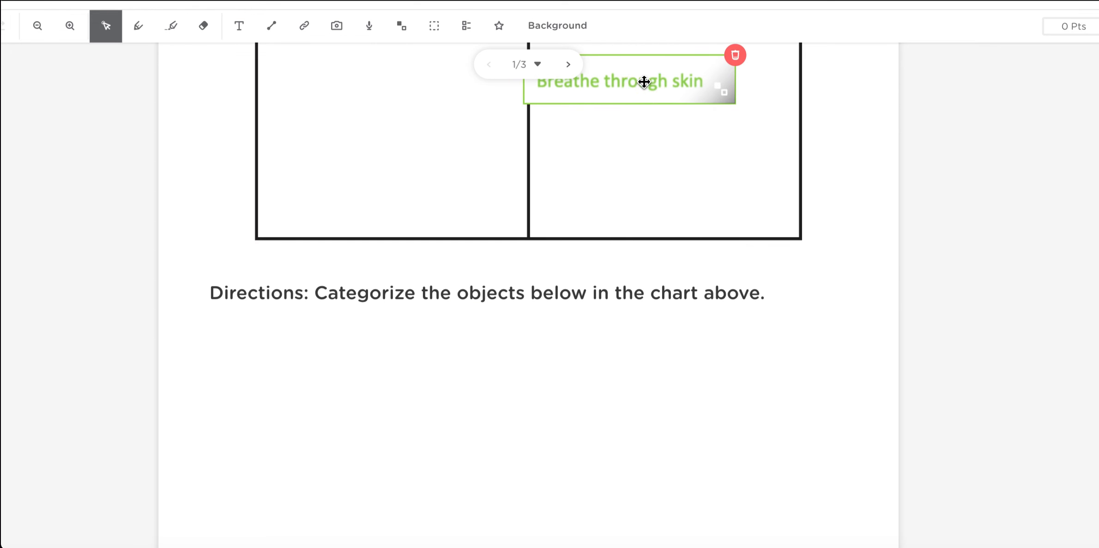
scroll(642, 81, up, 6)
drag(662, 348, 682, 189)
click(856, 337)
scroll(856, 336, up, 3)
scroll(856, 337, up, 3)
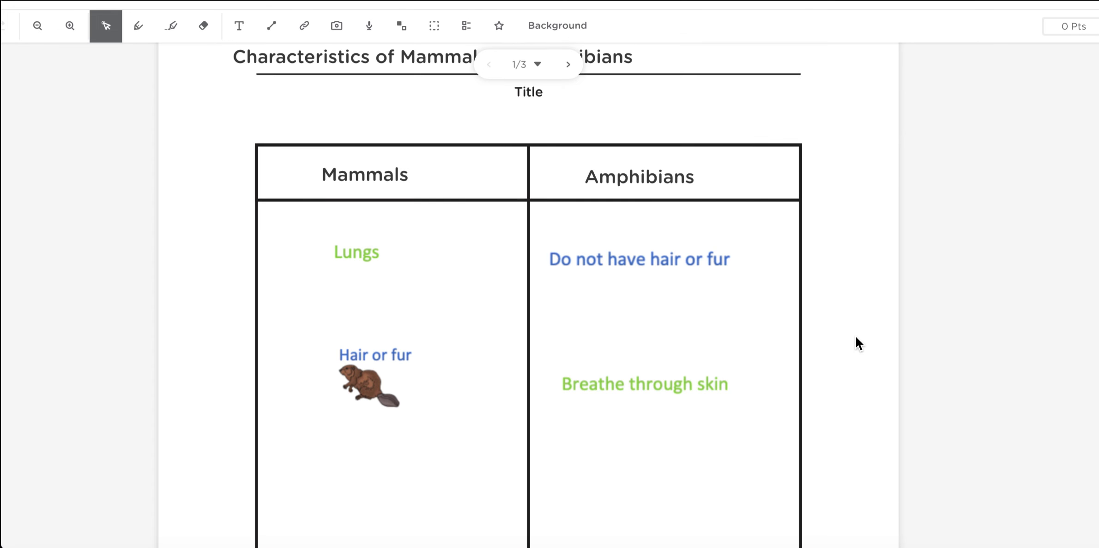